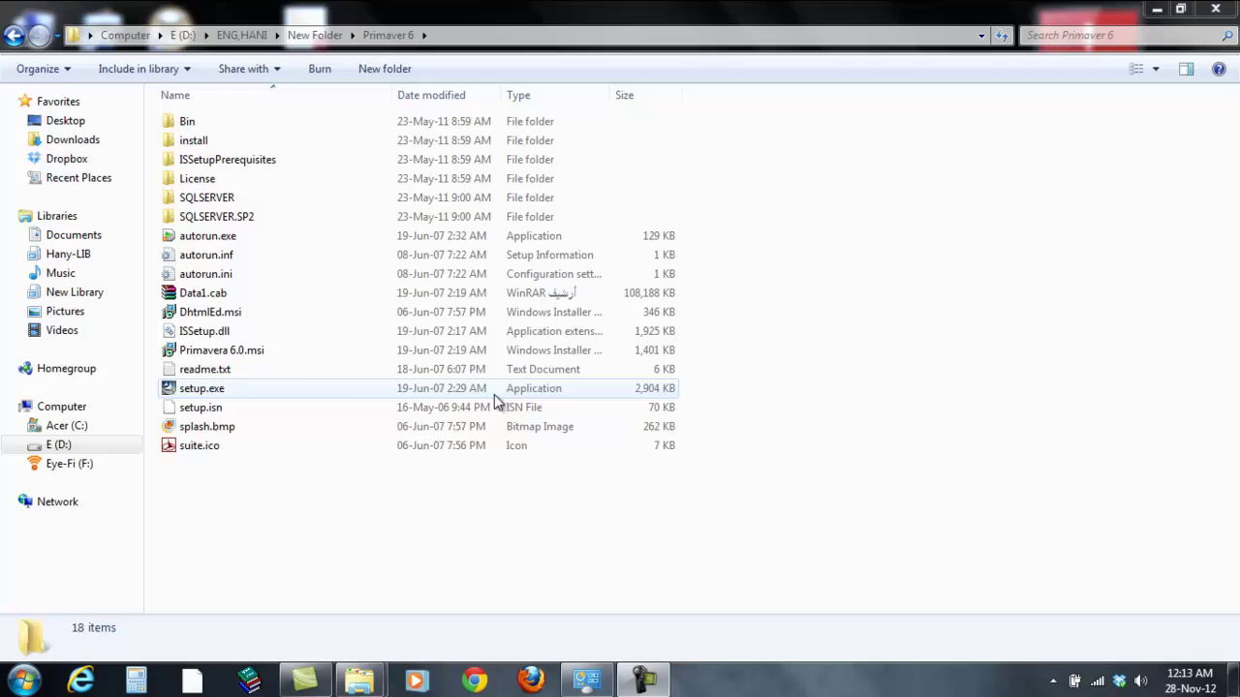
# Launch setup.exe from the Primaver 6 folder and submit the product code in the installation wizard.
pyautogui.click(199, 392)
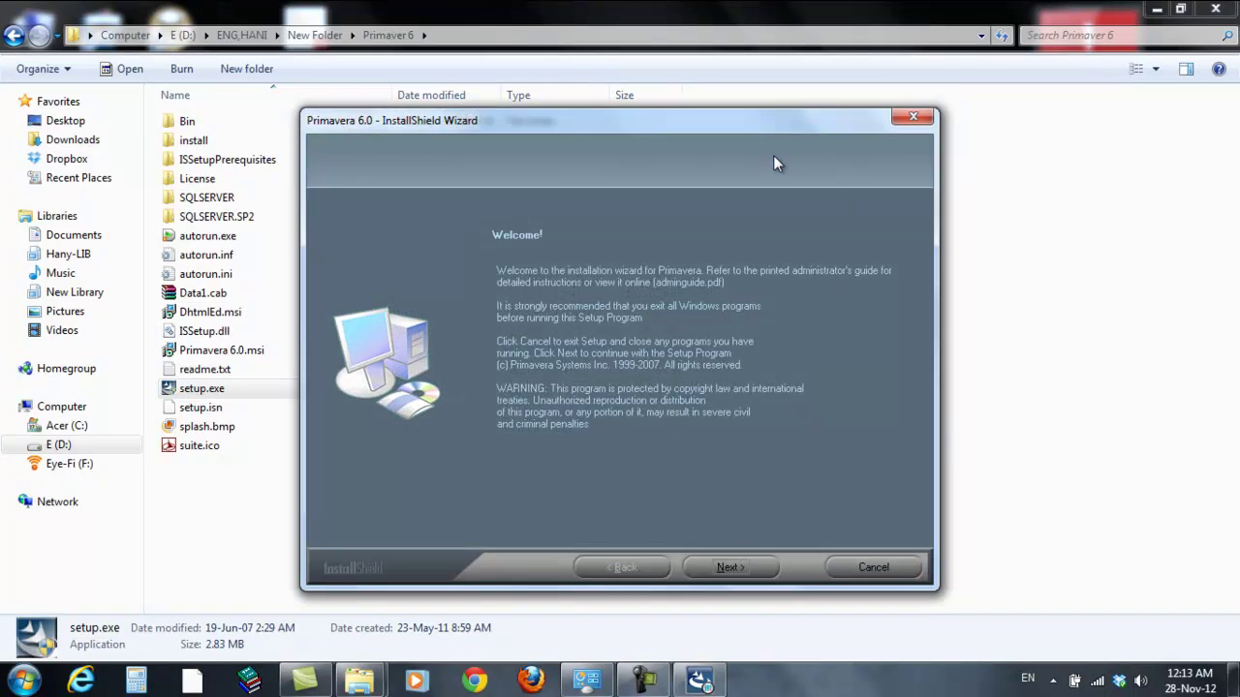
pyautogui.click(728, 569)
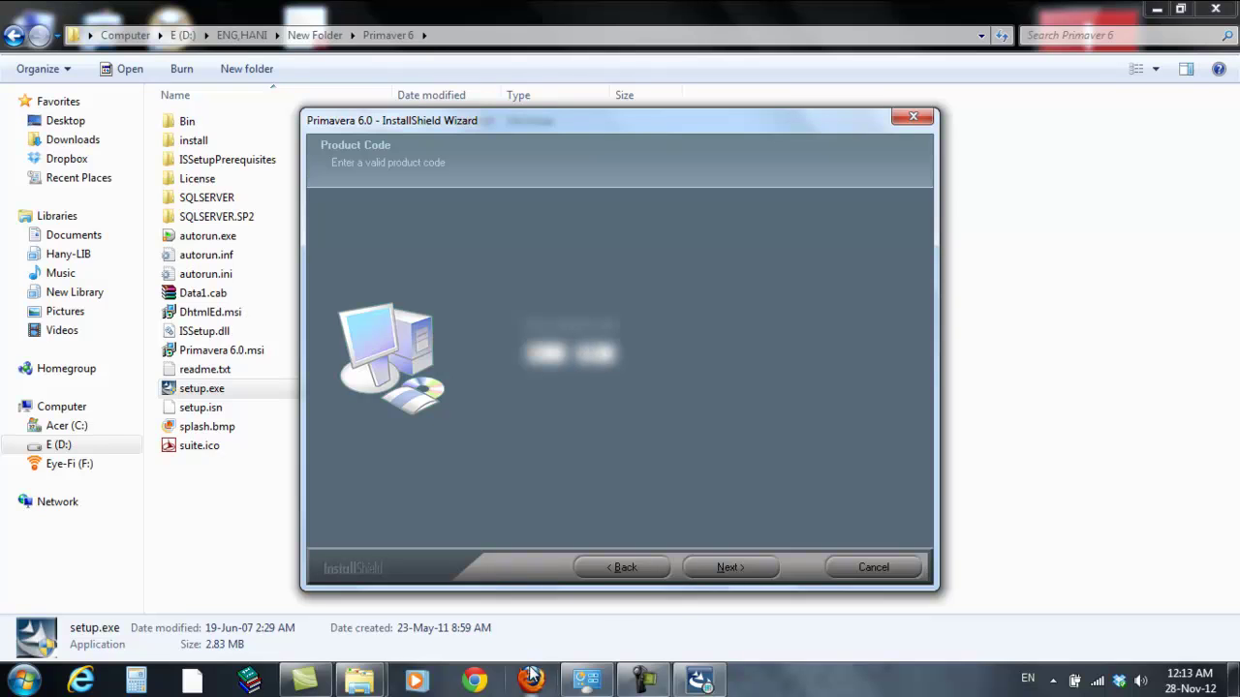
pyautogui.click(755, 568)
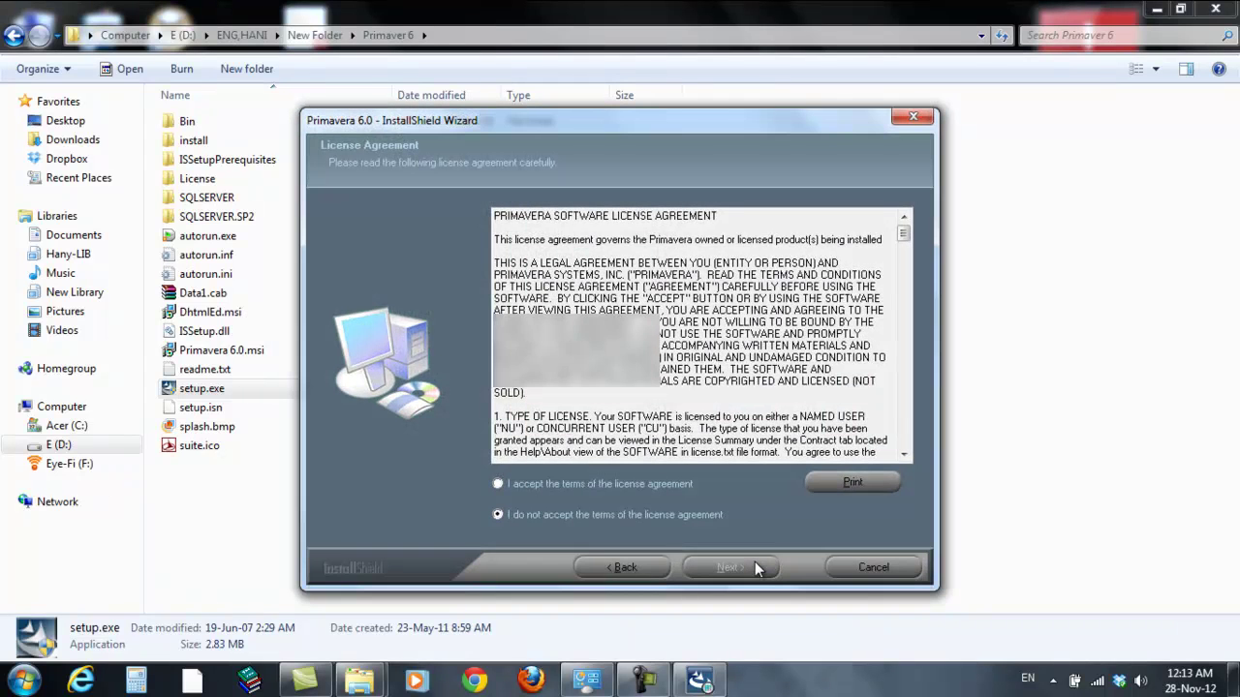
# Accept the license agreement terms and choose the Primavera Stand-alone setup type.
pyautogui.click(658, 492)
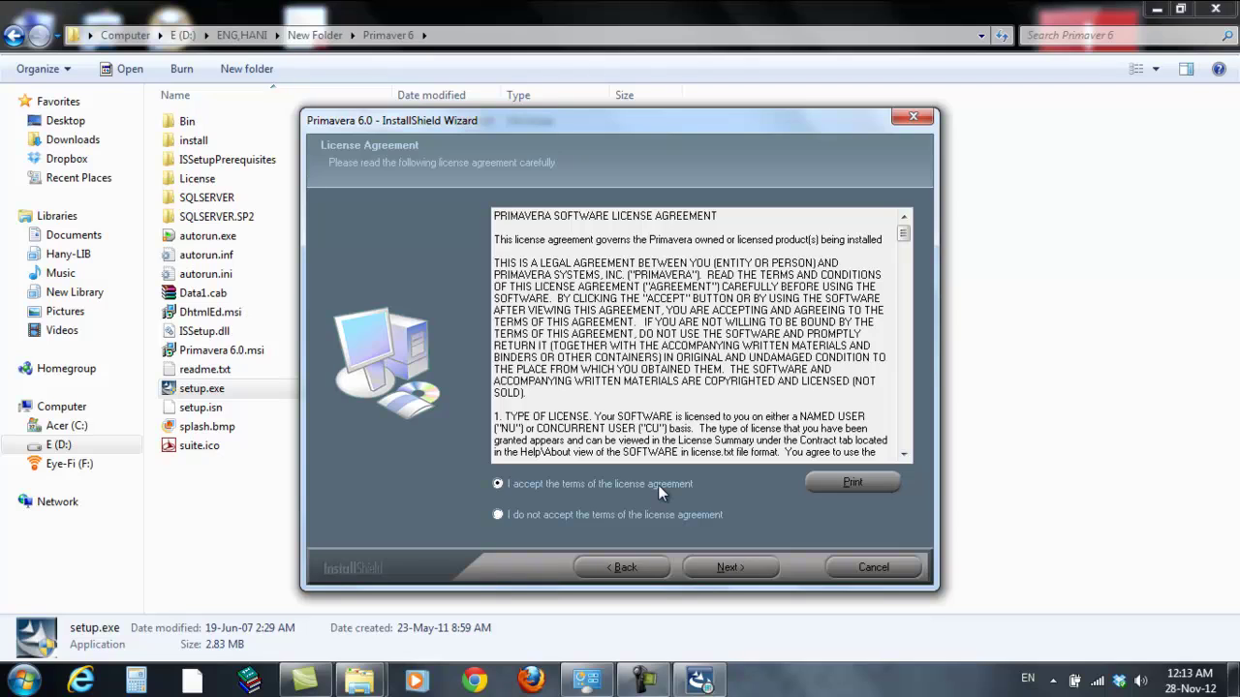
pyautogui.click(734, 567)
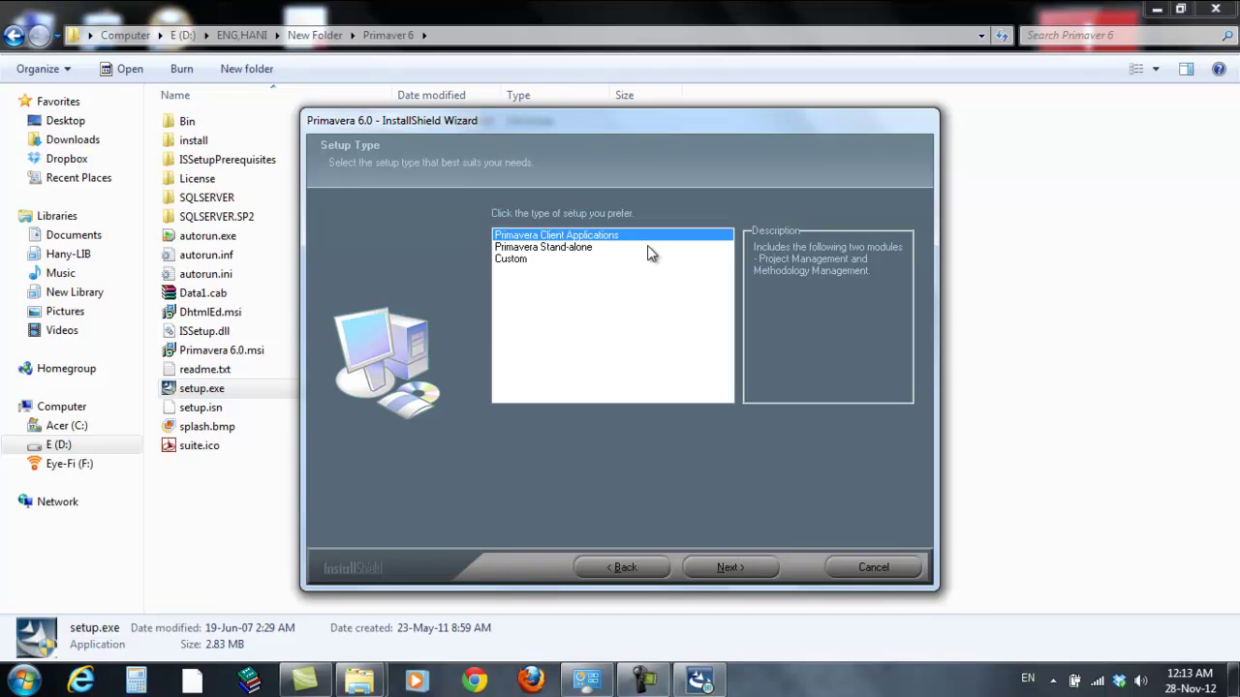
pyautogui.click(571, 255)
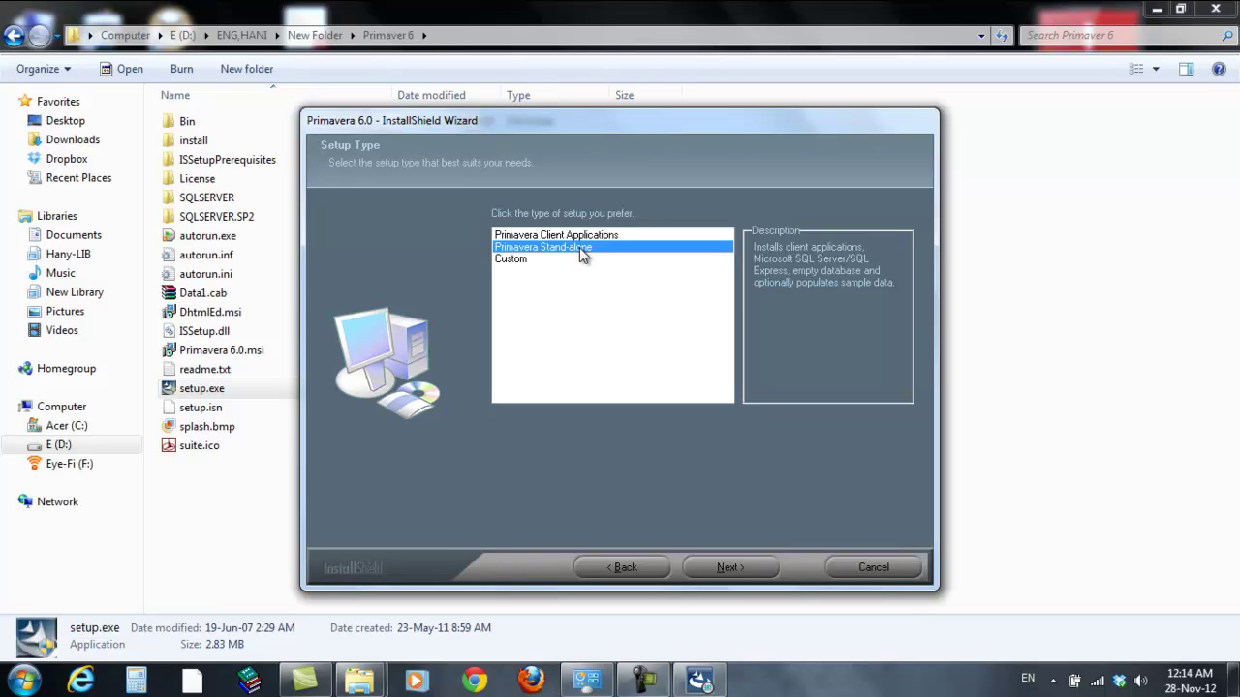
pyautogui.click(737, 561)
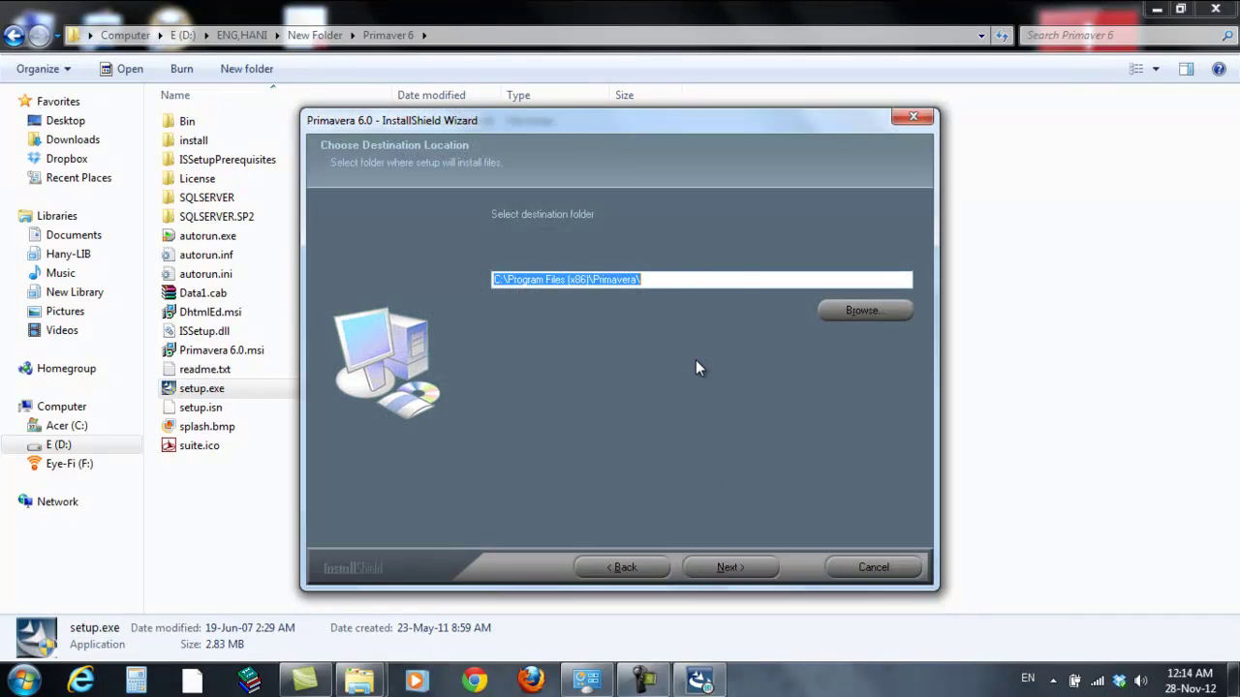
# Accept the default destination folders, the Sample Projects feature and the Primavera program folder.
pyautogui.click(743, 571)
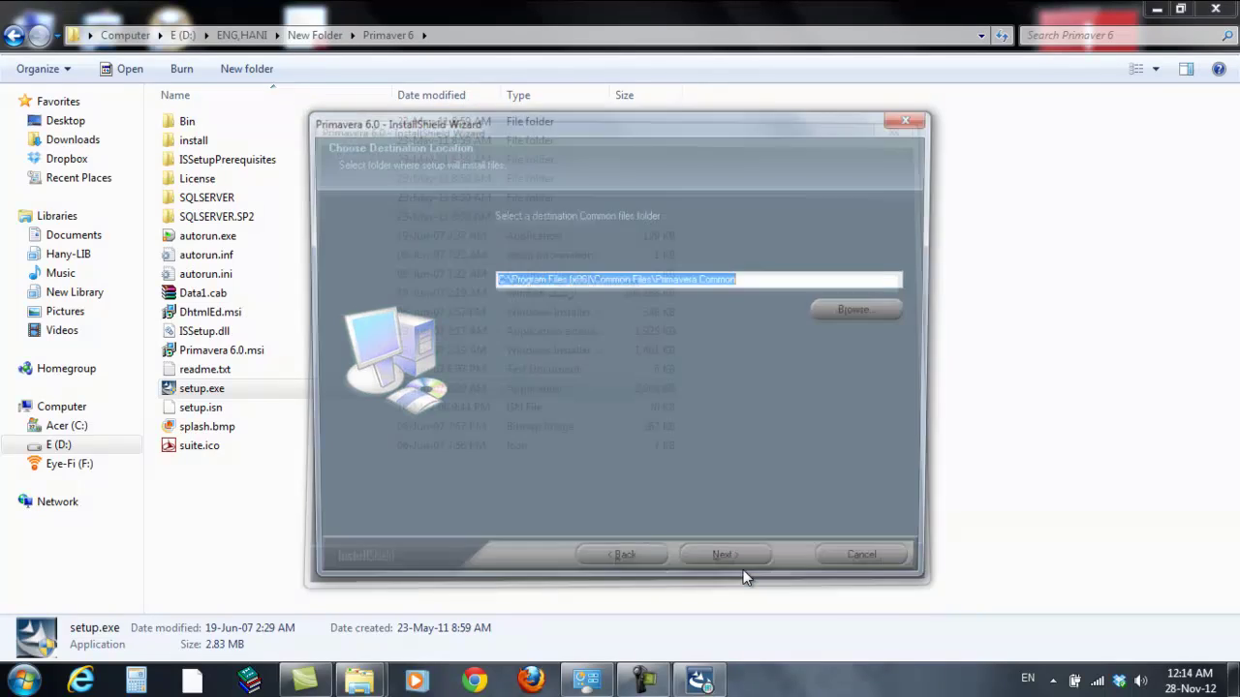
pyautogui.click(744, 572)
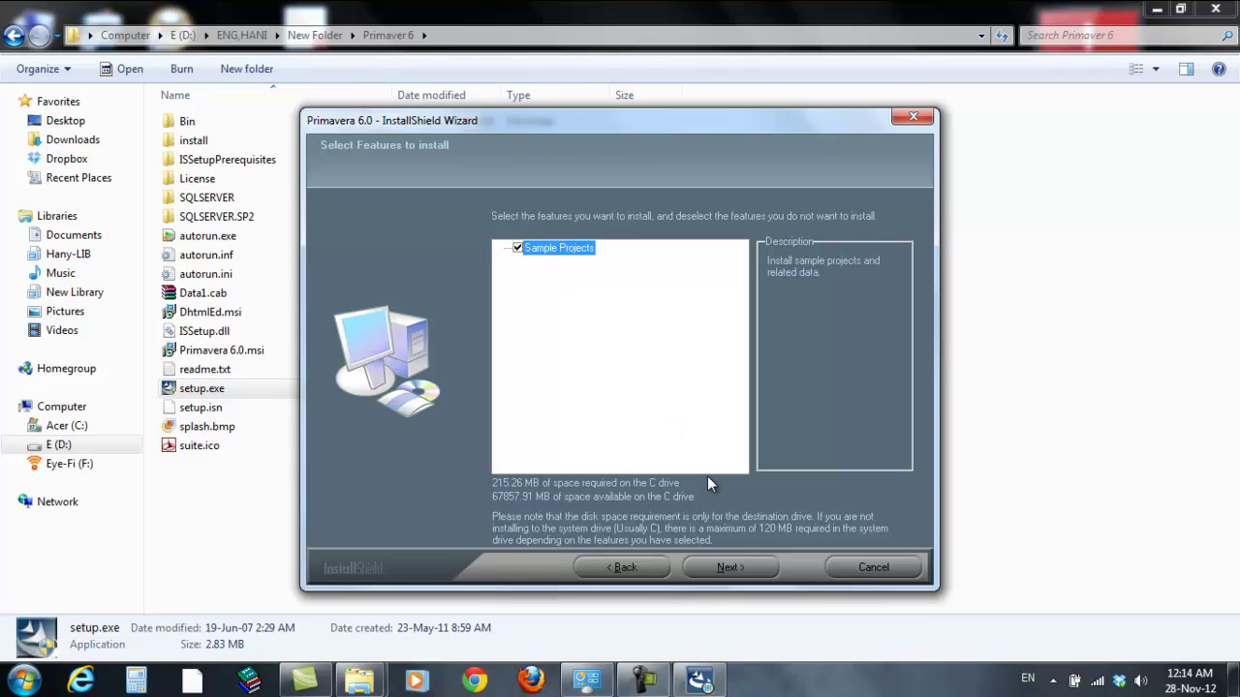
pyautogui.click(728, 568)
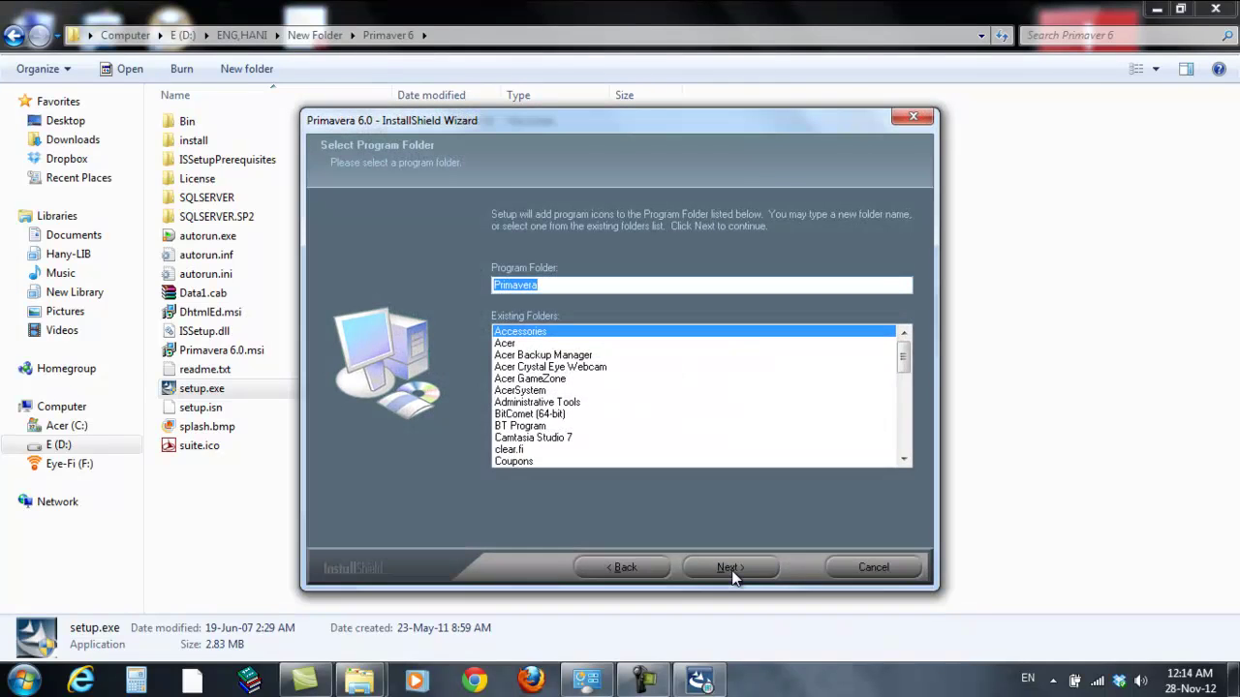
pyautogui.click(733, 572)
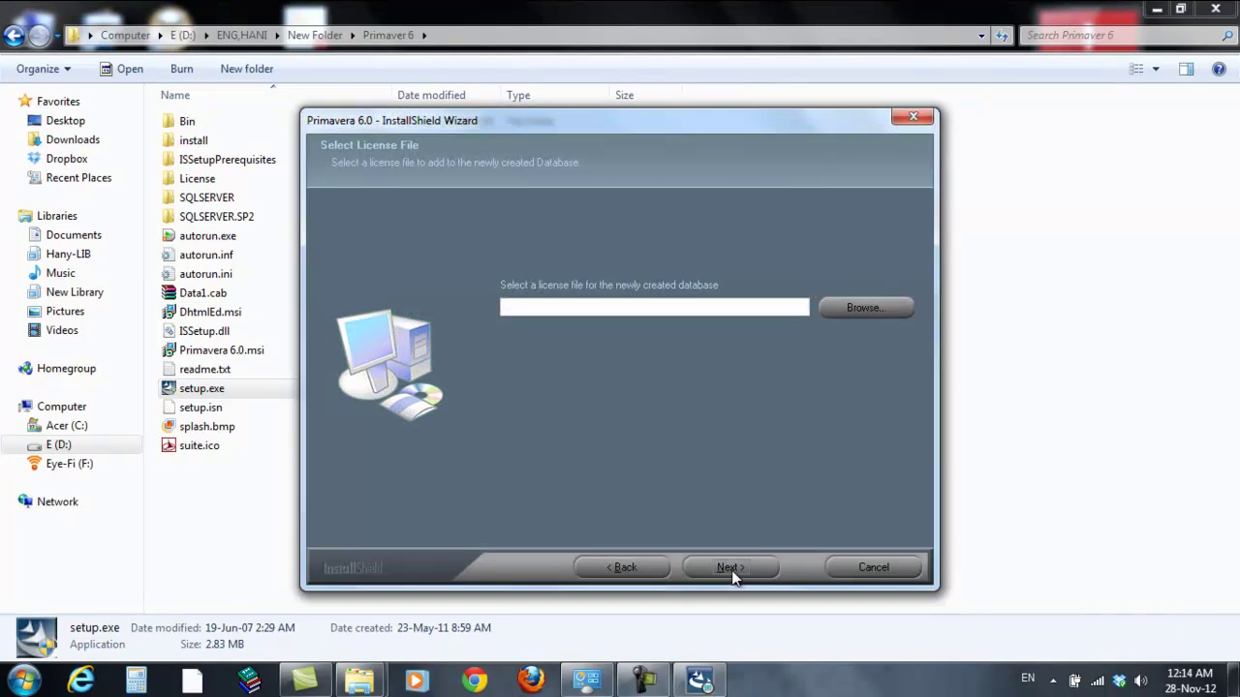
# Choose license.txt from the License folder as the license file for the new database.
pyautogui.click(851, 308)
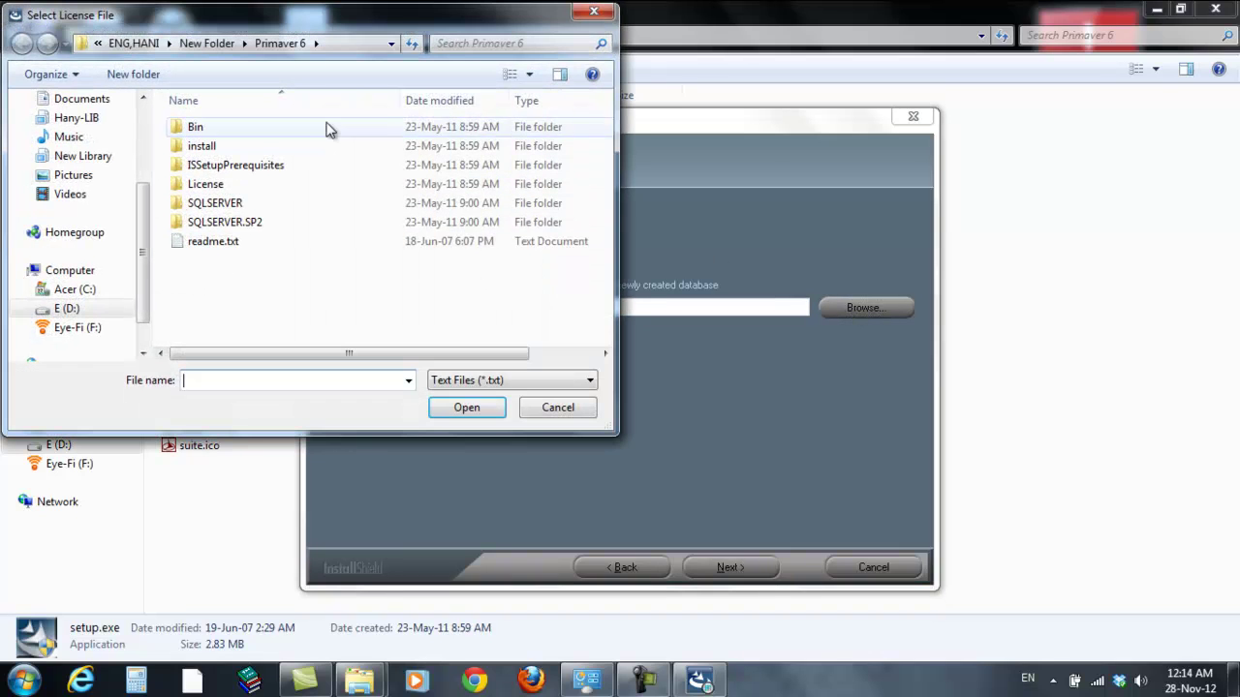
pyautogui.doubleClick(255, 191)
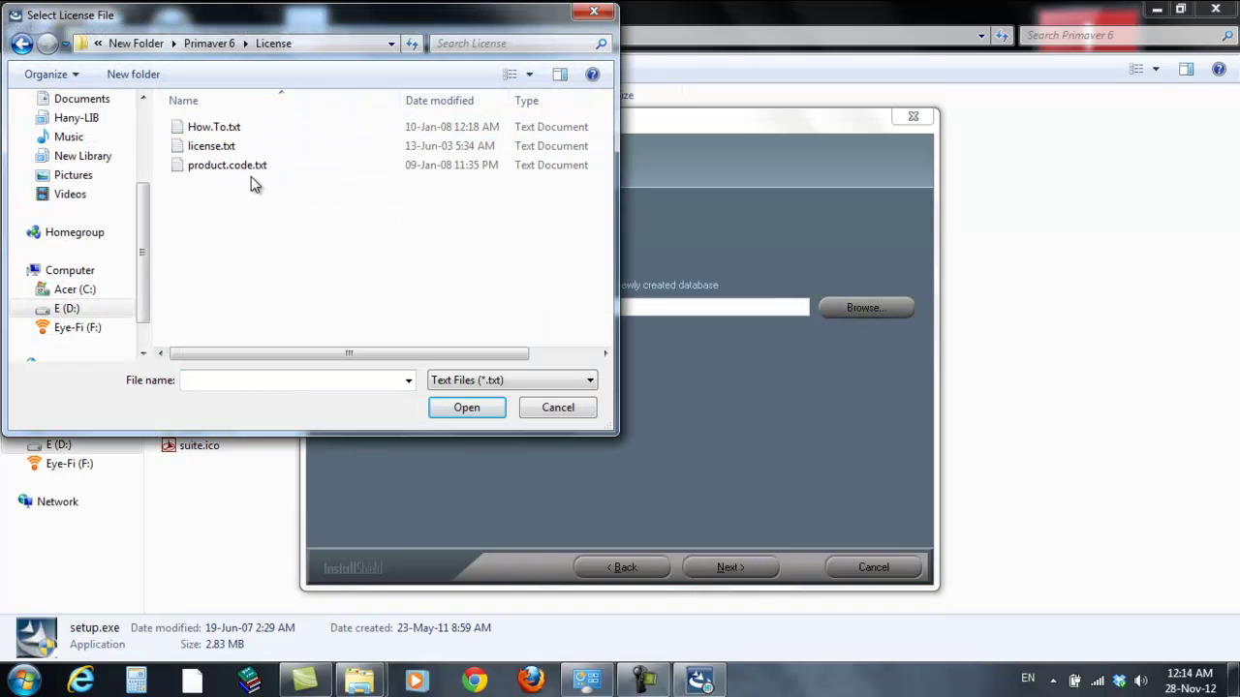
pyautogui.doubleClick(219, 150)
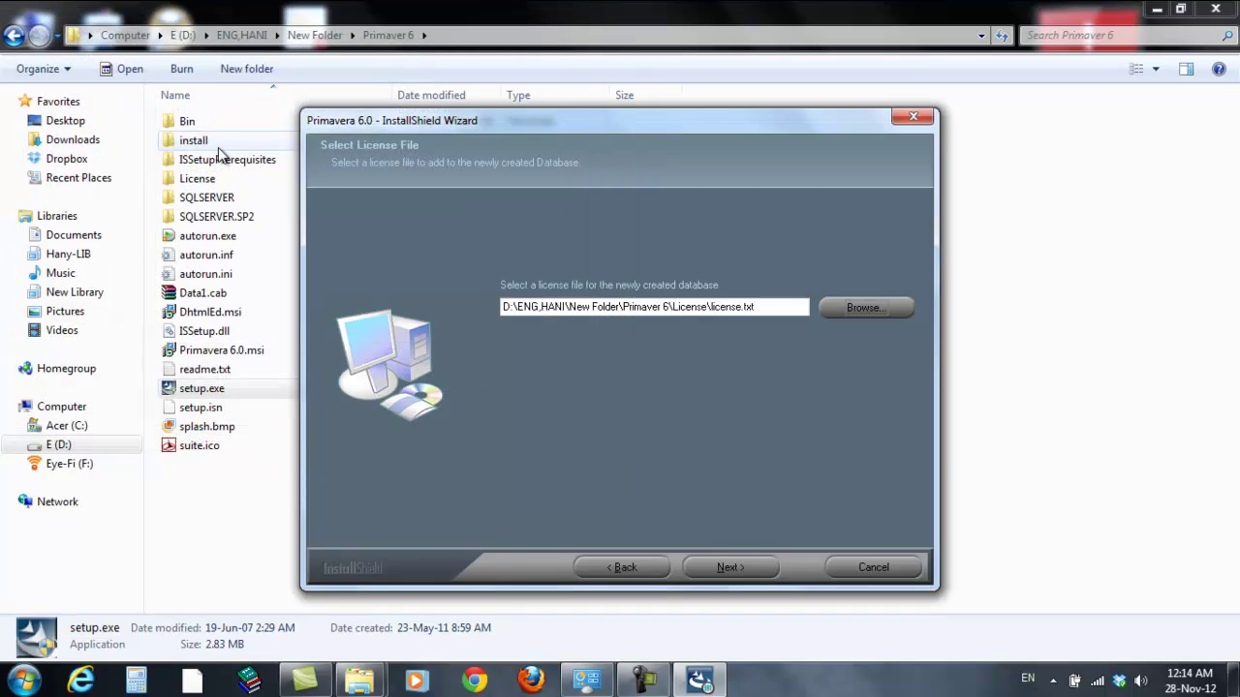
pyautogui.click(729, 568)
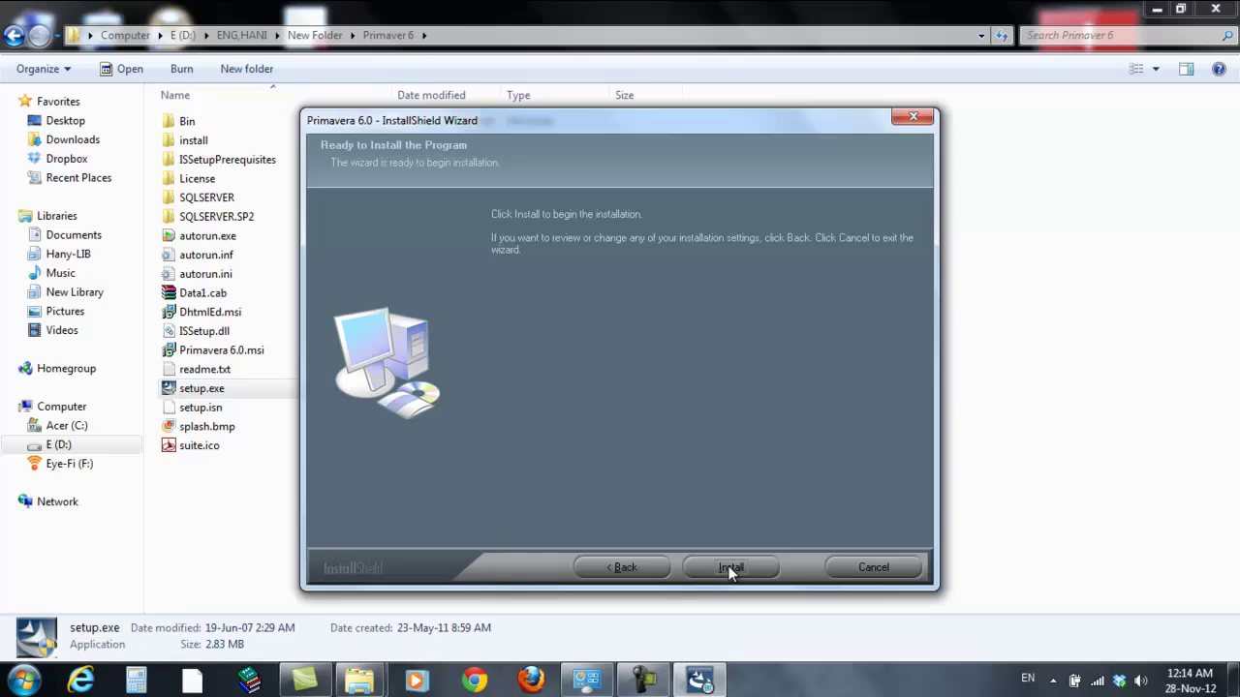
# Start the installation and run Microsoft SQL Server 2005 setup despite the compatibility warning, suppressing that message in future.
pyautogui.click(730, 569)
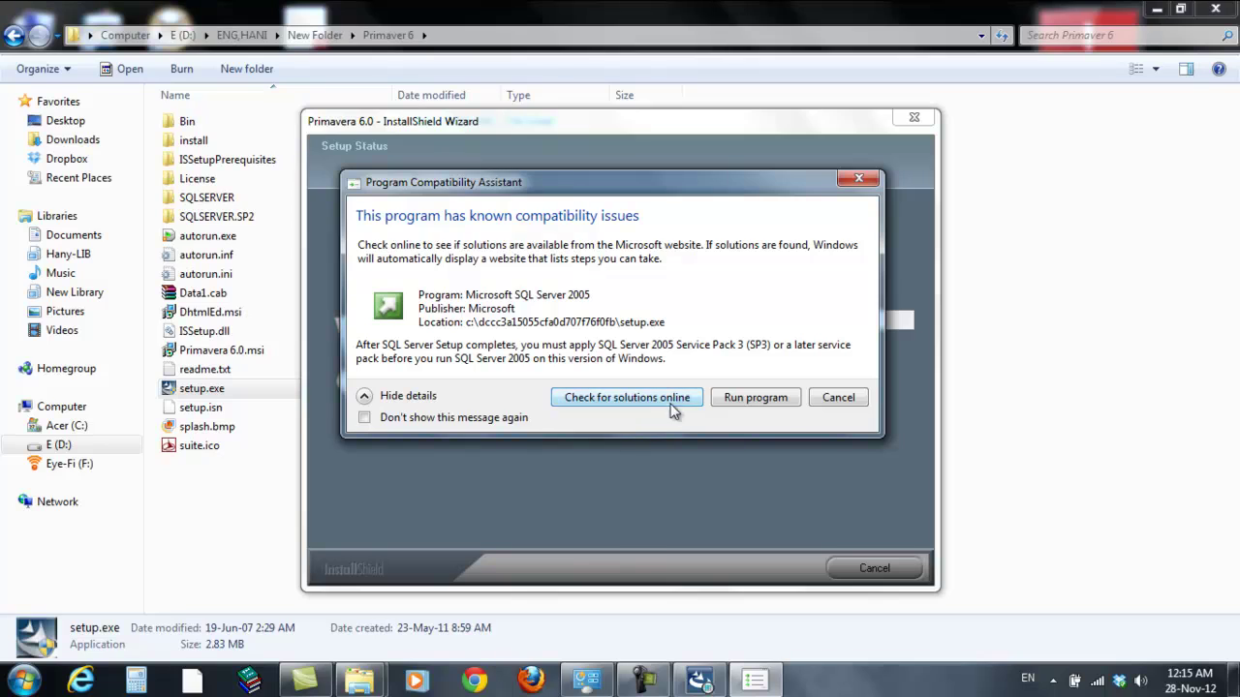
pyautogui.click(463, 424)
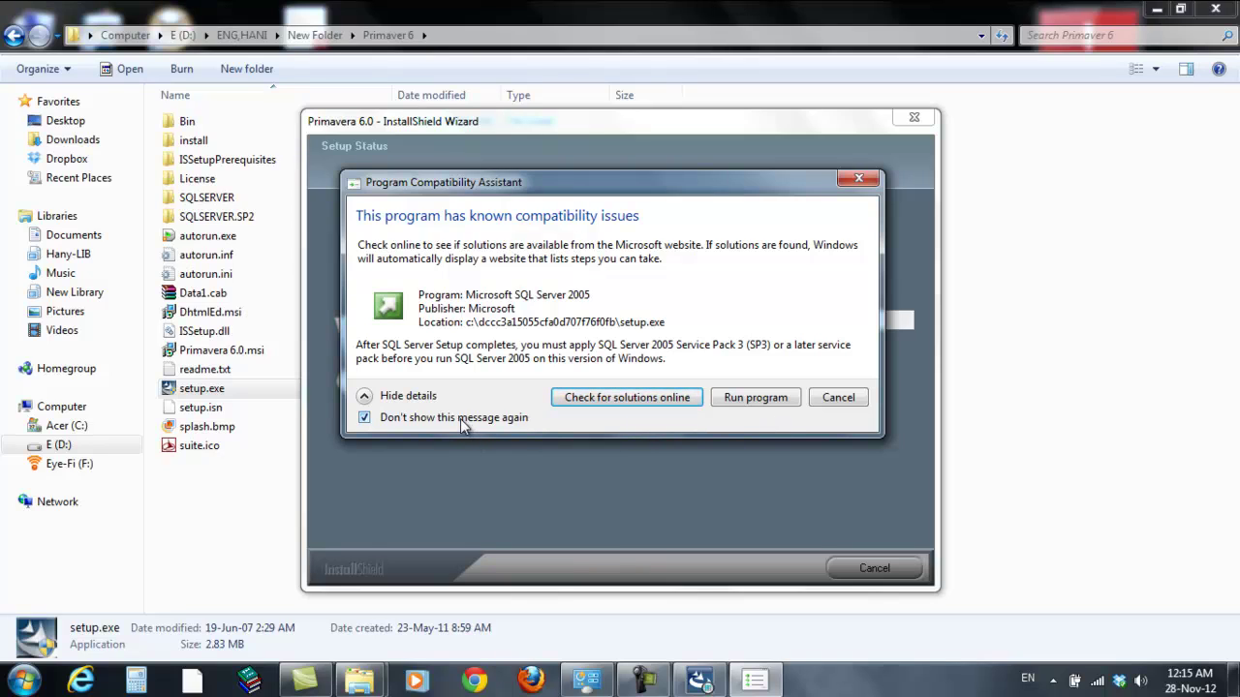
pyautogui.click(761, 401)
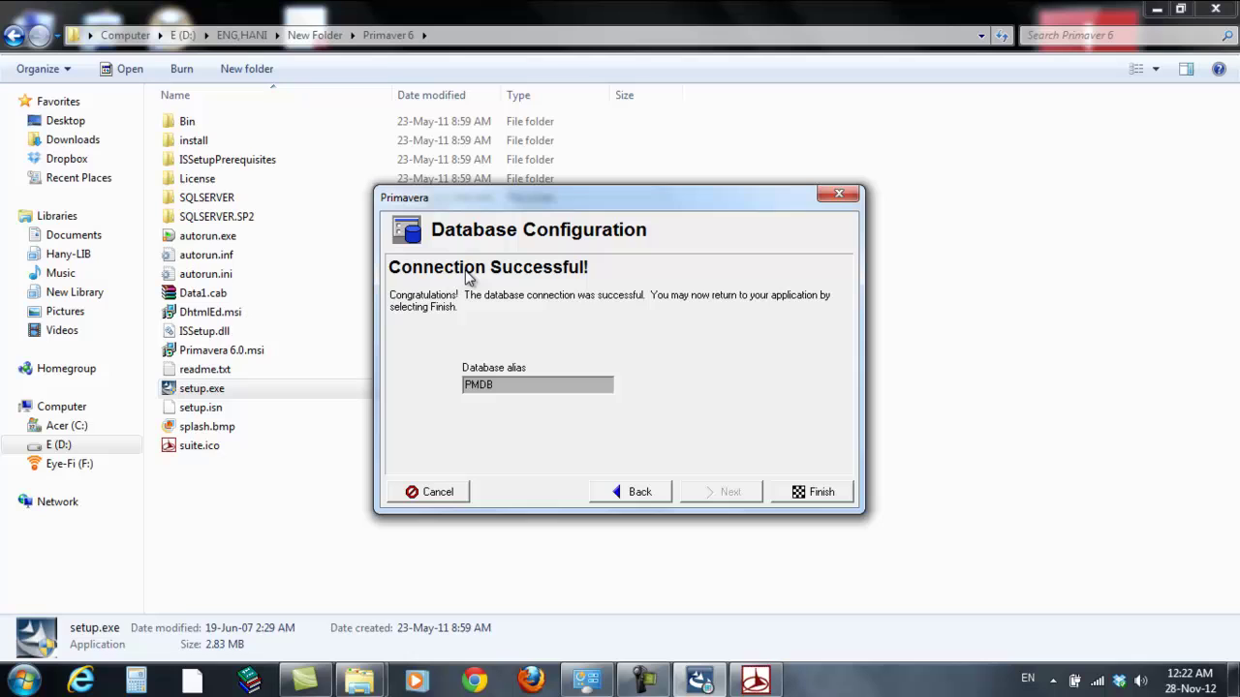
# Finish the PMDB configuration, validate and finish the MMDB database connection, and complete the Primavera 6.0 installation wizard.
pyautogui.click(812, 493)
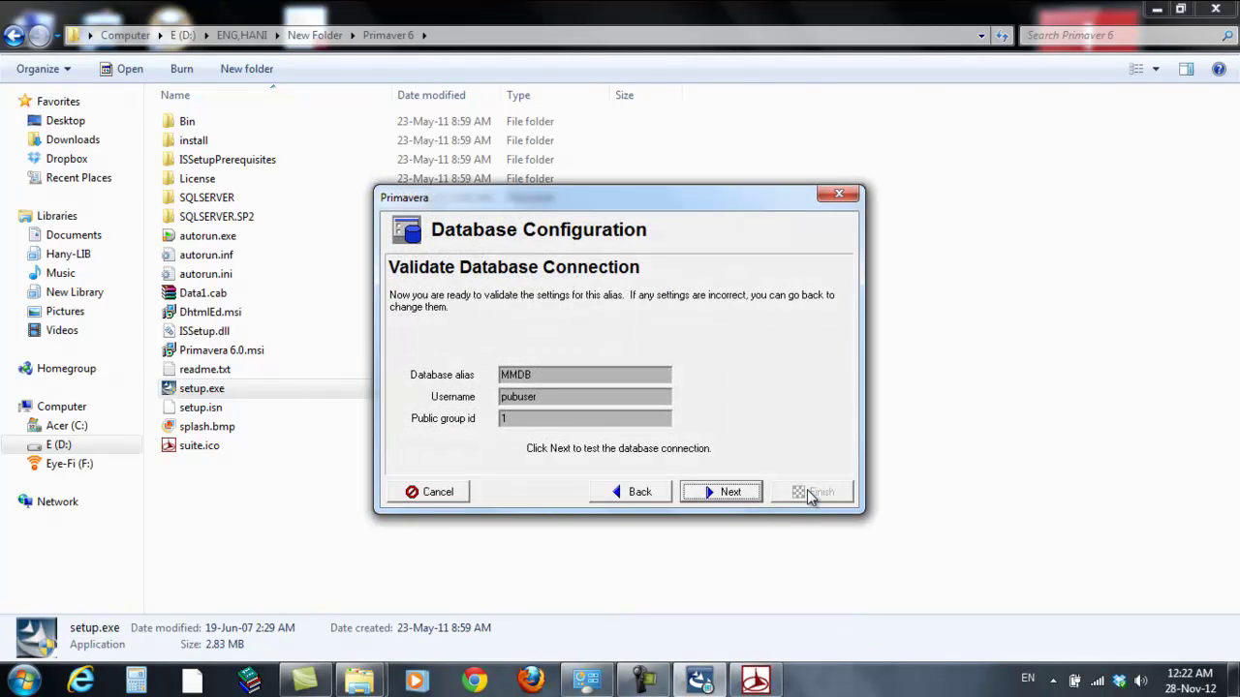
pyautogui.click(712, 494)
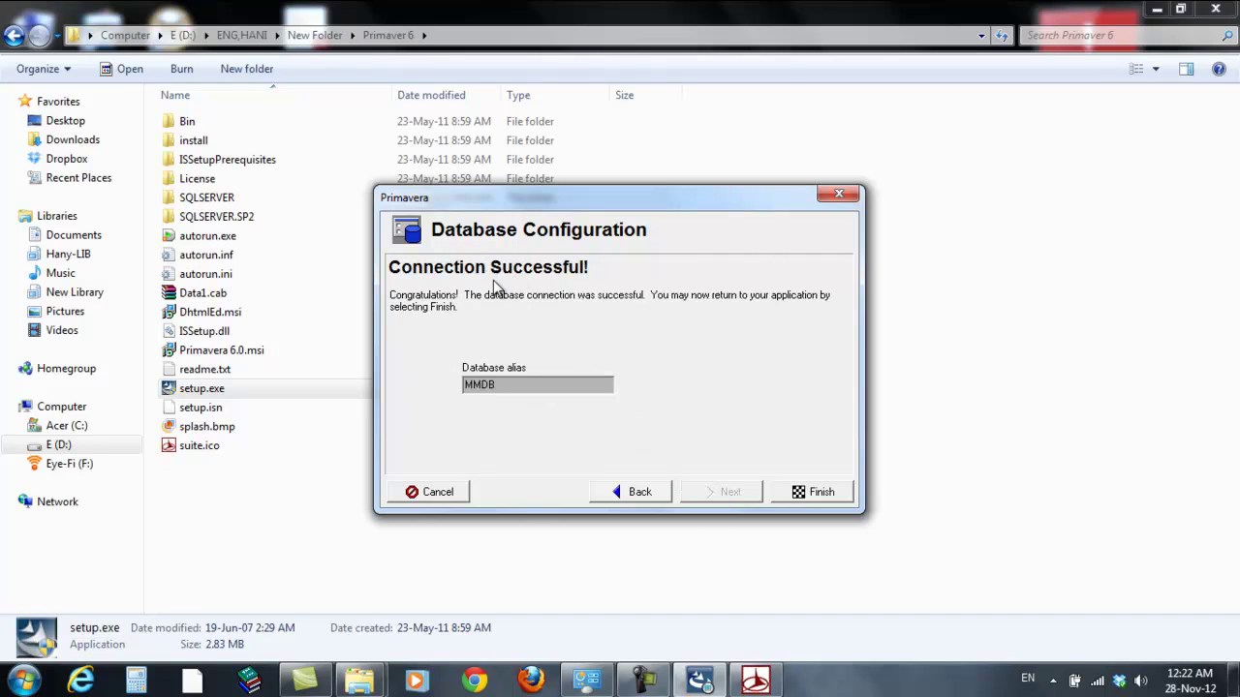
pyautogui.click(816, 493)
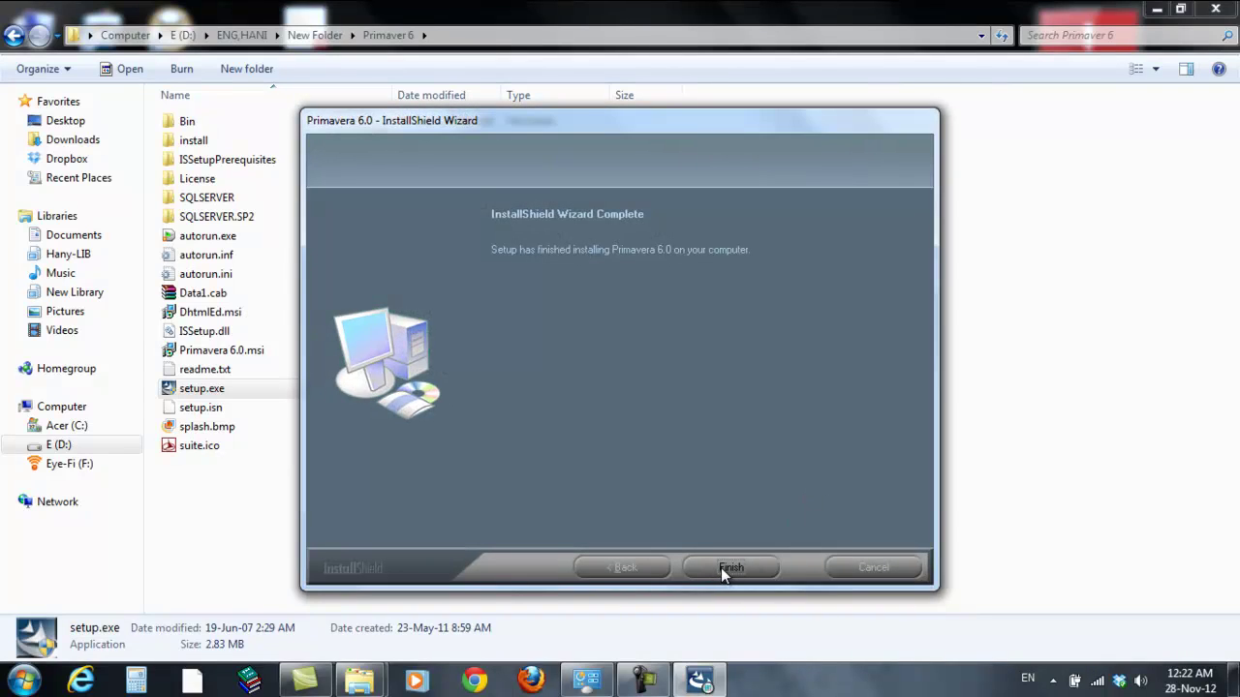
pyautogui.click(721, 567)
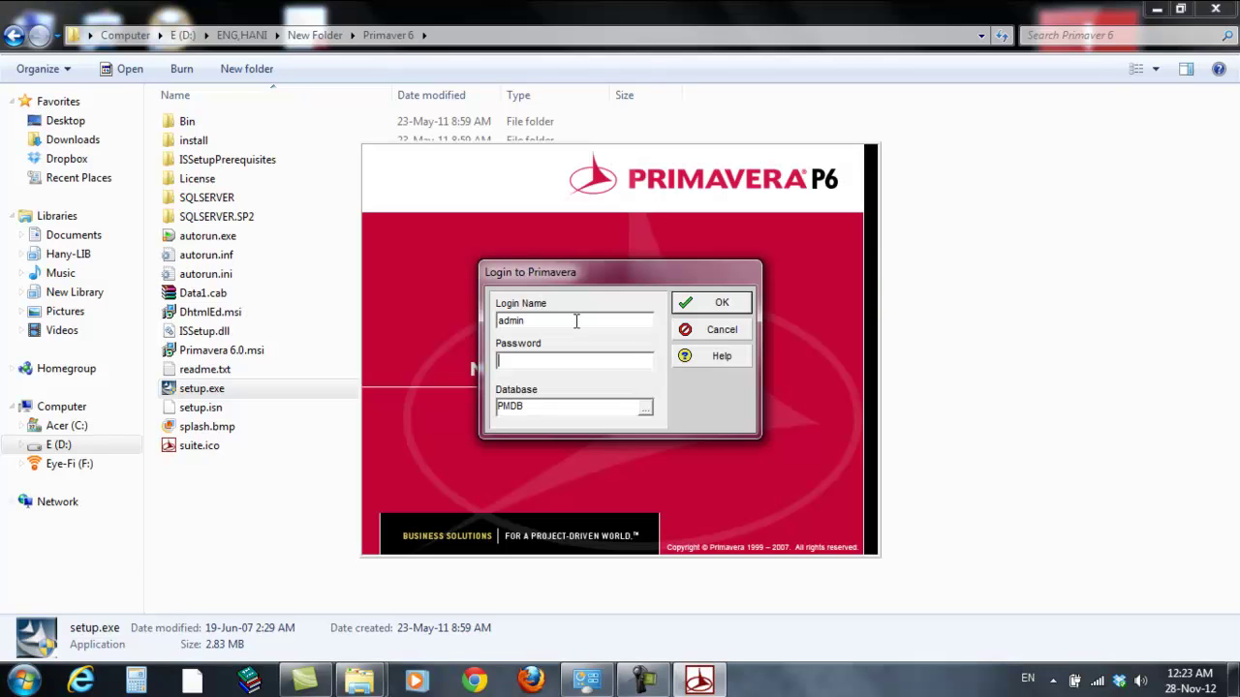
# Log in to the PMDB database as admin with the account password and dismiss the licensed named users notice.
pyautogui.doubleClick(528, 320)
pyautogui.rightClick(528, 324)
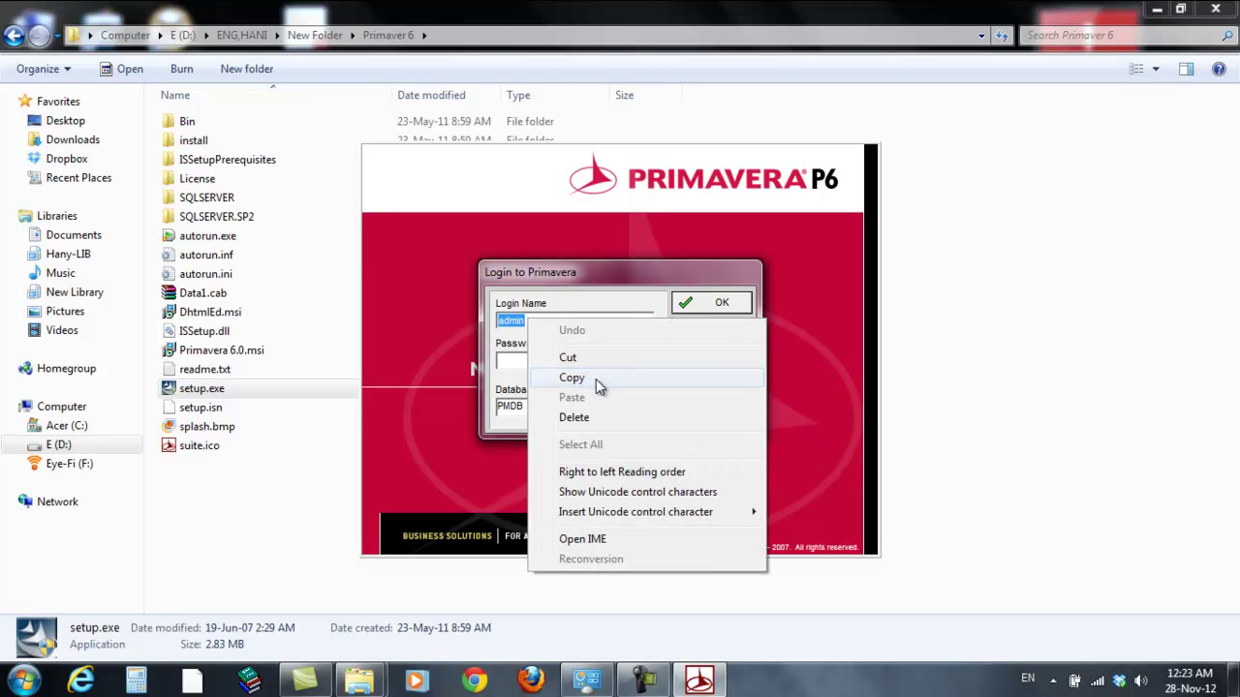
pyautogui.click(595, 379)
pyautogui.click(537, 360)
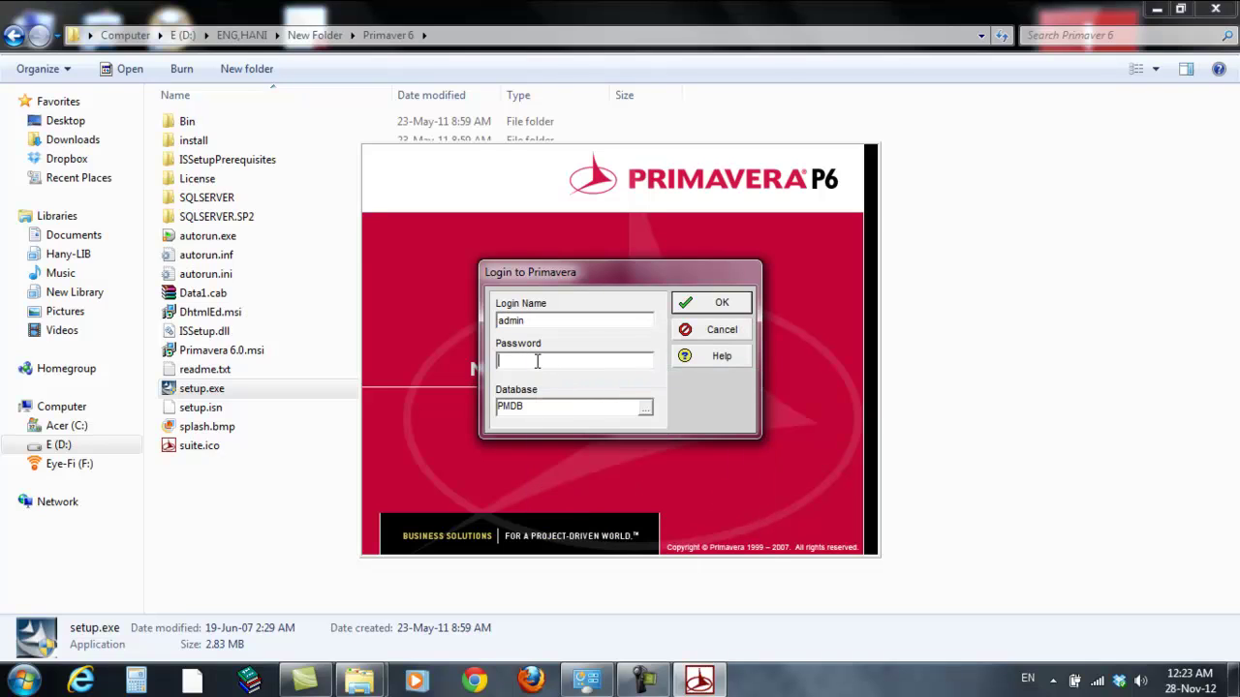
pyautogui.rightClick(537, 361)
pyautogui.click(620, 441)
pyautogui.click(717, 304)
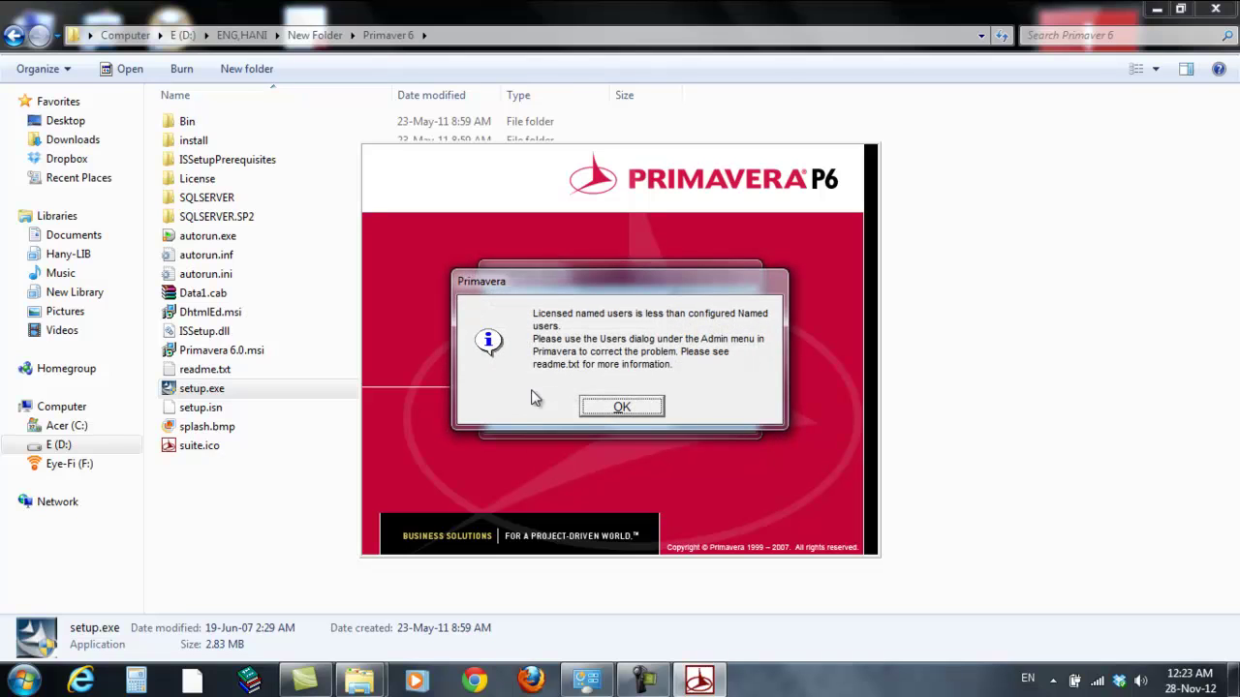
pyautogui.click(623, 408)
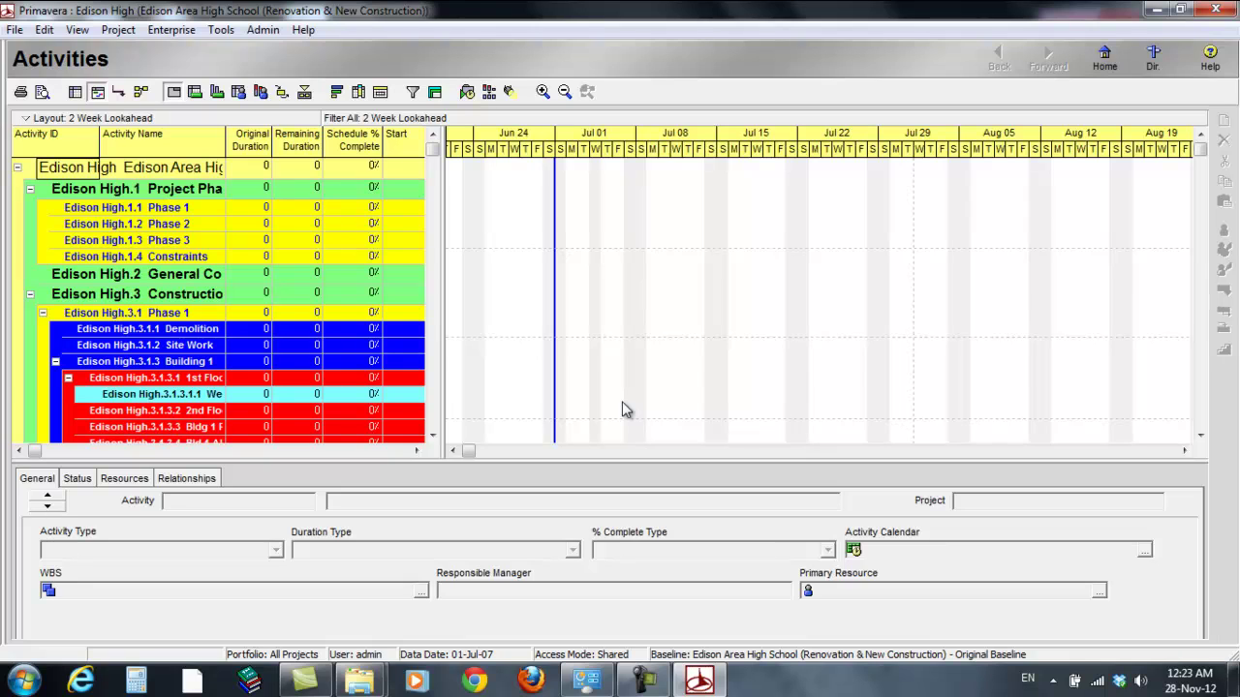
# Exit Project Management, then launch Setup.exe from the P6_V7 folder and agree to upgrade the previous Primavera version.
pyautogui.click(1228, 8)
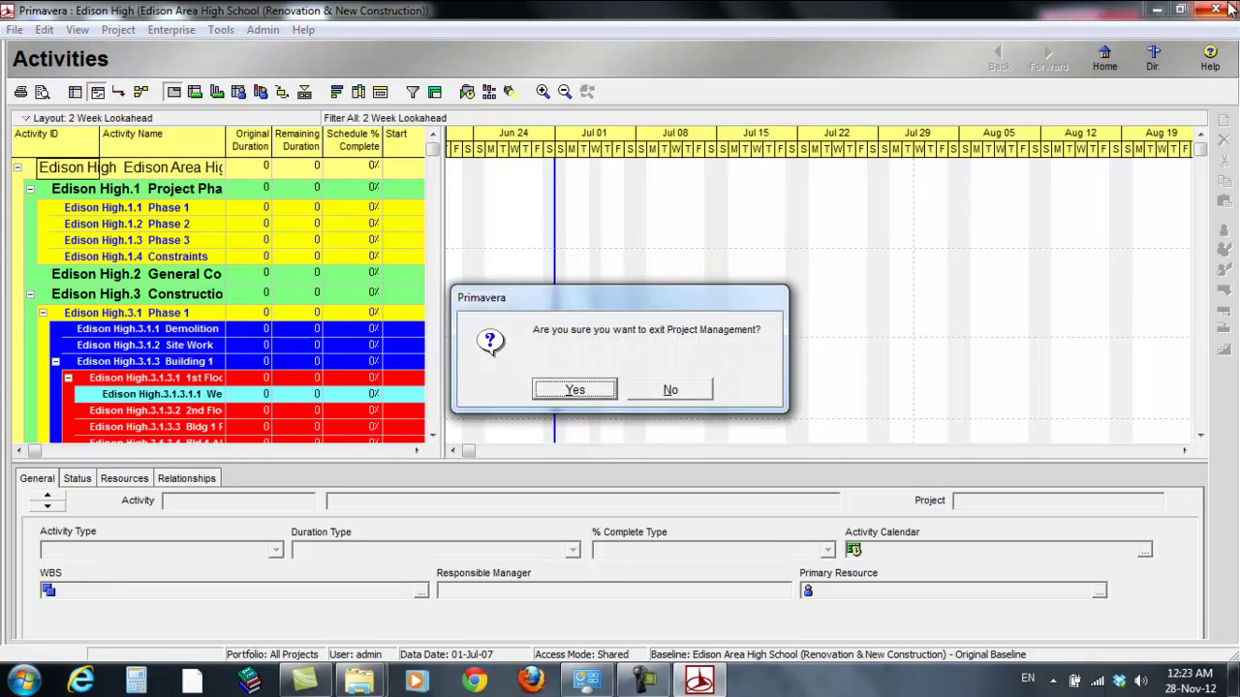
pyautogui.click(573, 390)
pyautogui.moveTo(360, 684)
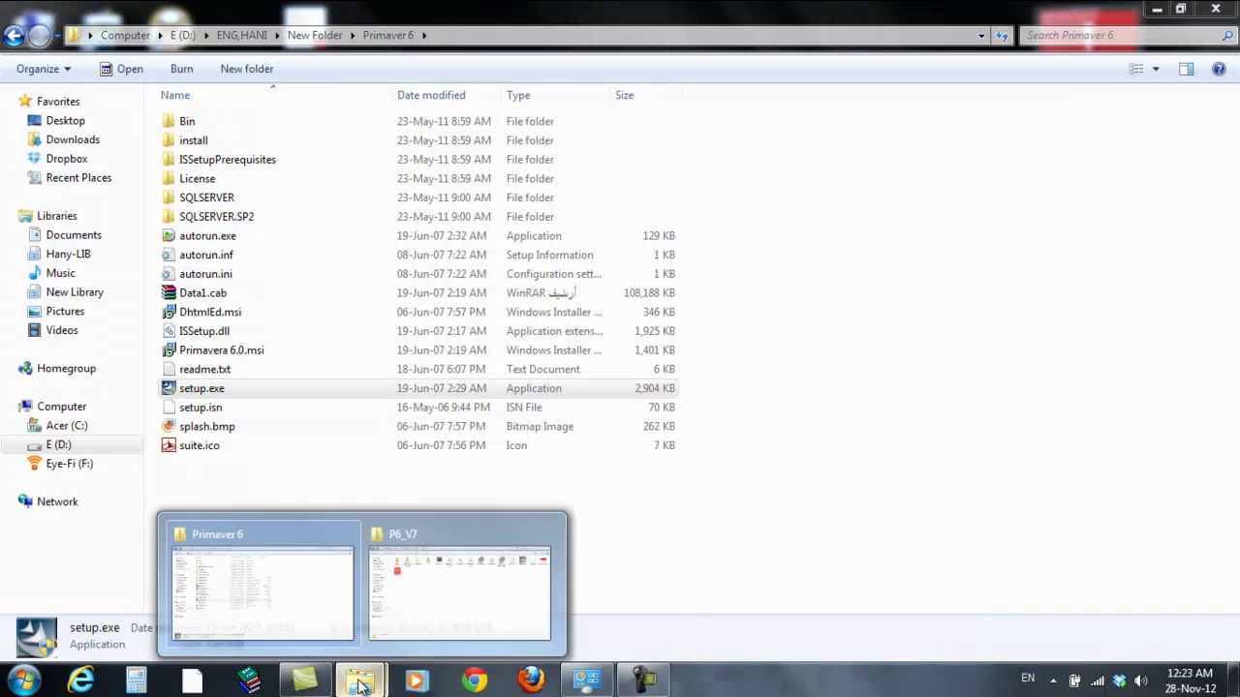
pyautogui.click(456, 578)
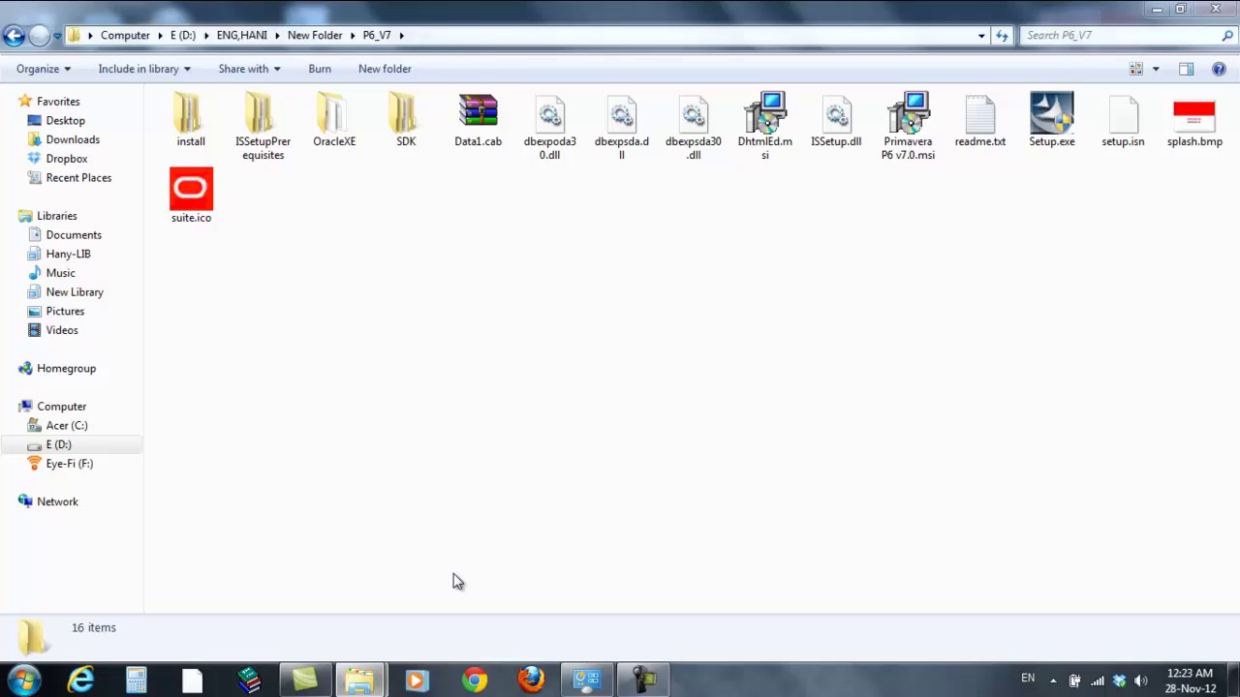
pyautogui.click(1058, 139)
pyautogui.doubleClick(1058, 139)
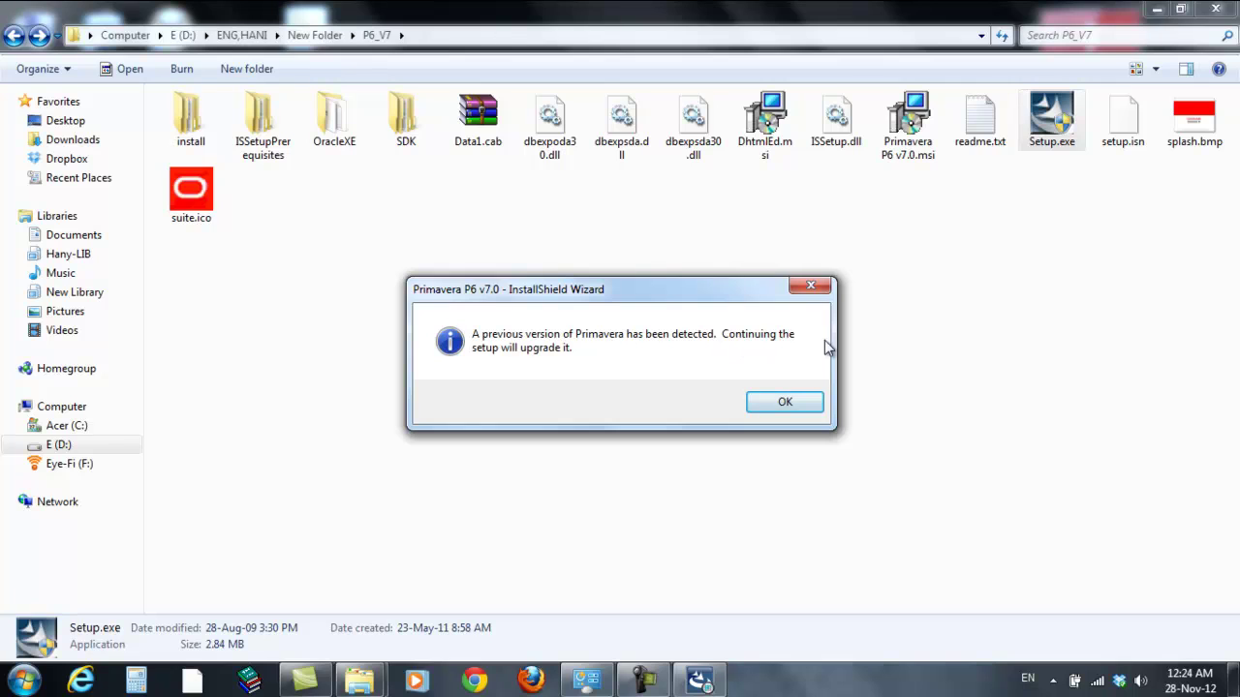
pyautogui.click(786, 406)
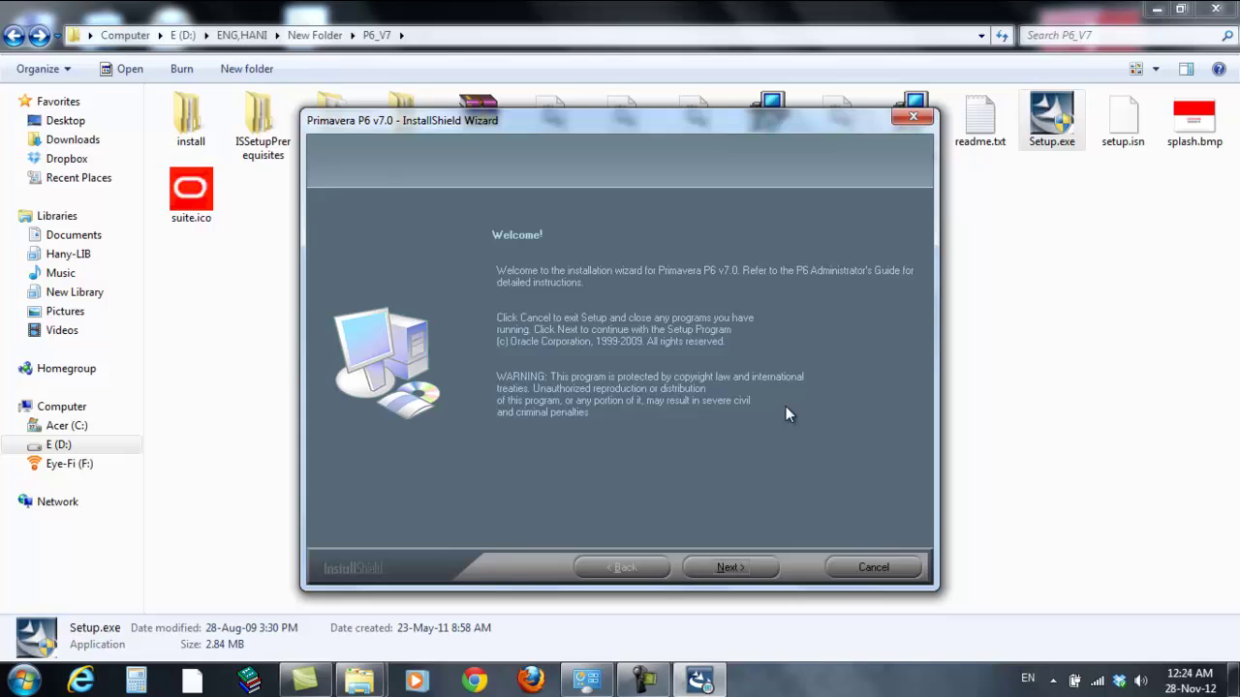
# Keep the Engineering and Construction industry and choose the Primavera P6 Stand-alone setup type.
pyautogui.click(747, 569)
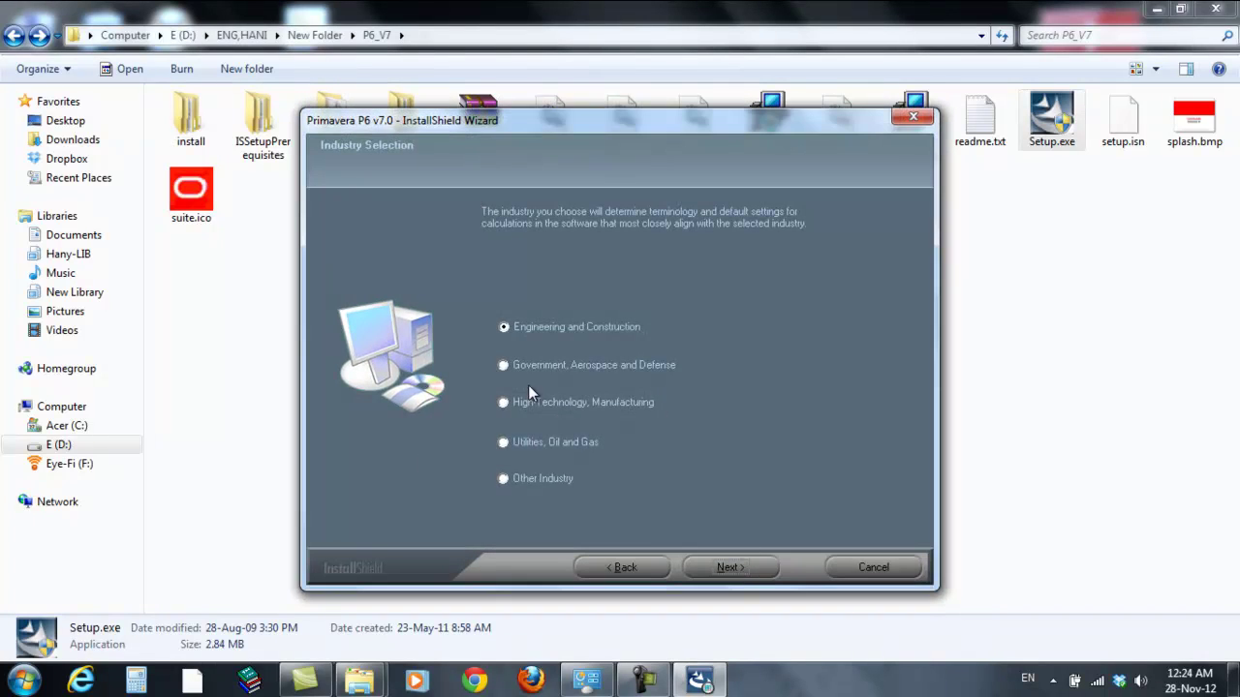
pyautogui.click(733, 570)
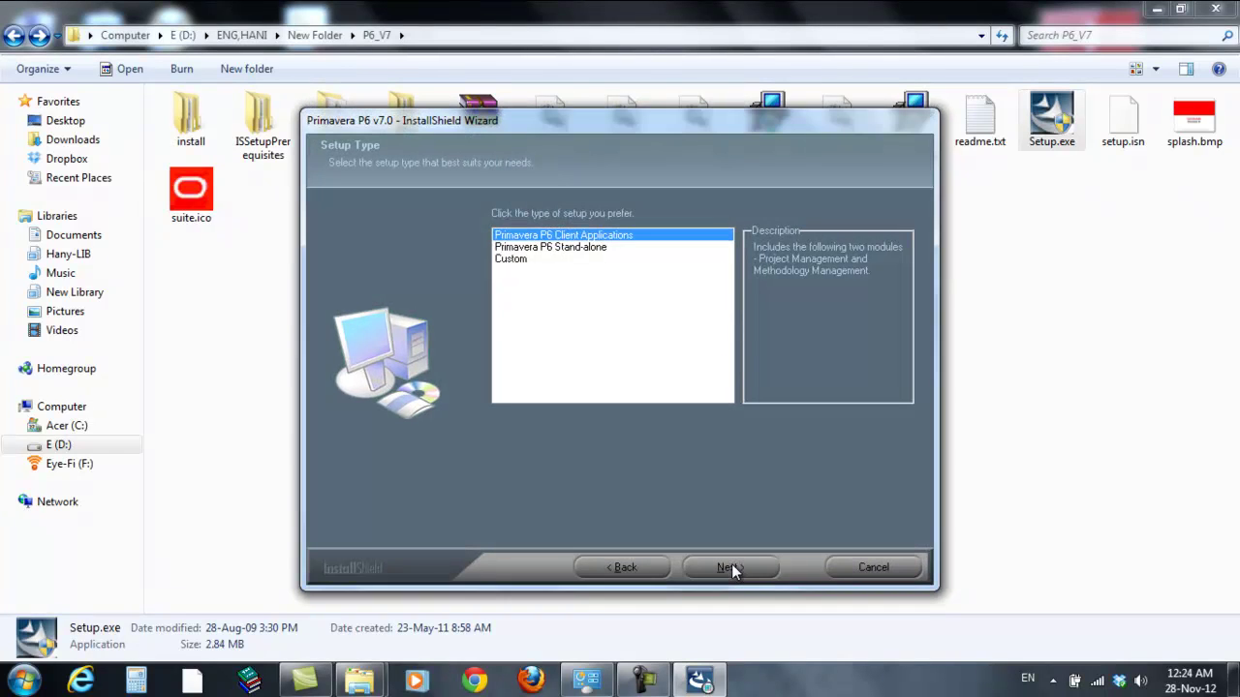
pyautogui.click(568, 248)
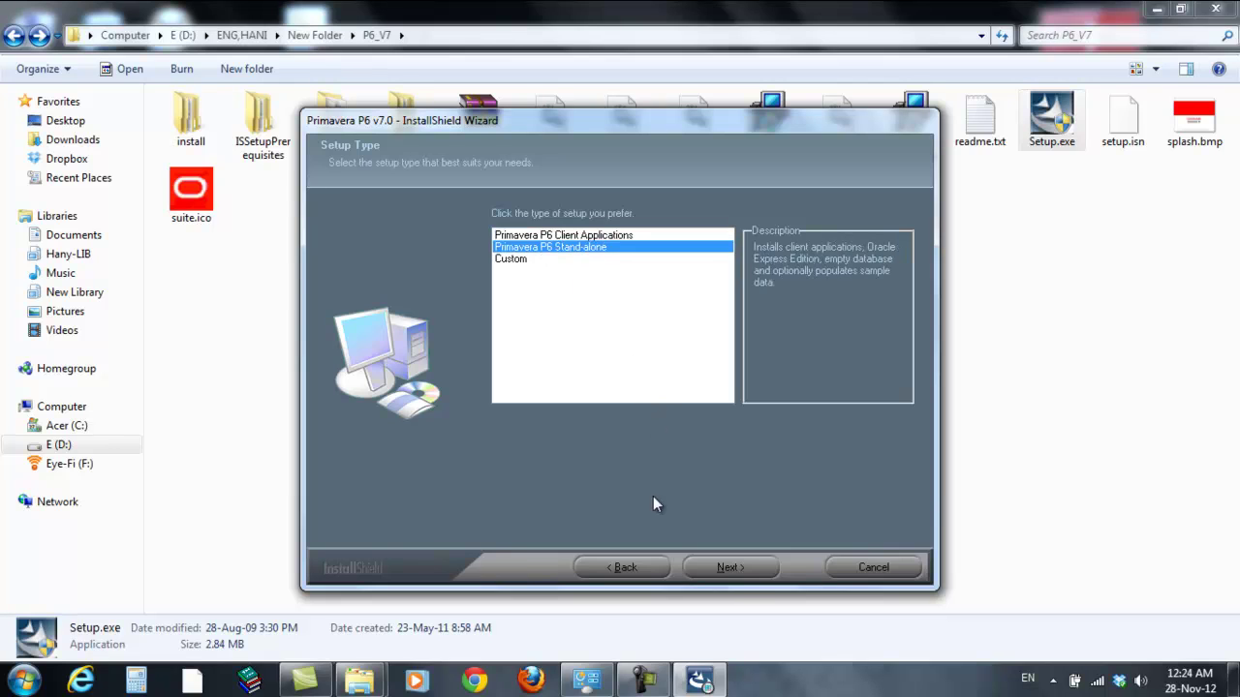
pyautogui.click(730, 570)
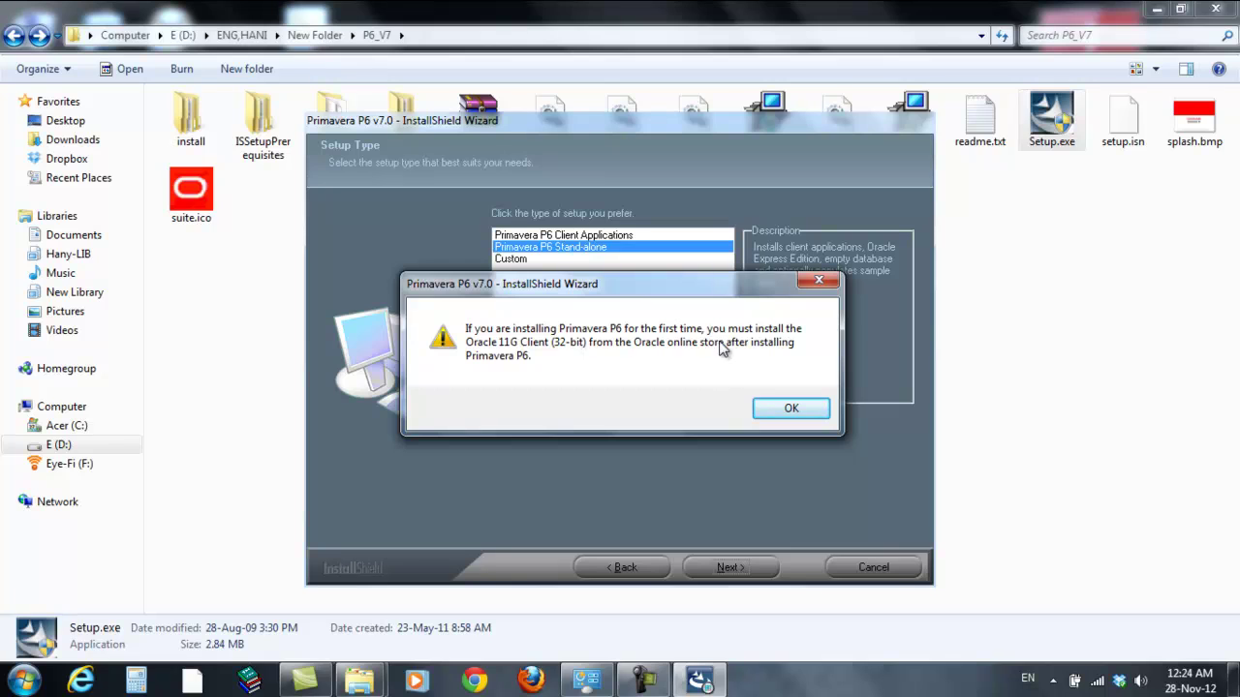
# Keep the default destination, common files and program folders, and start the Primavera P6 v7.0 installation, ignoring the files in use.
pyautogui.click(791, 407)
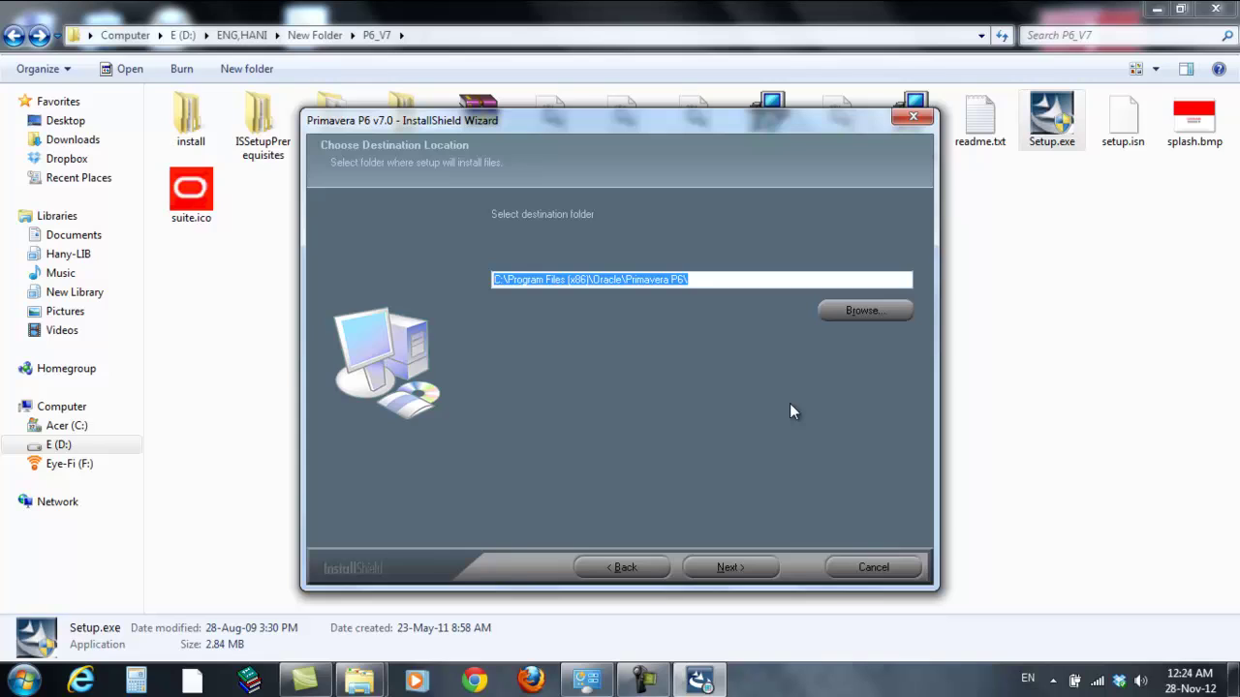
pyautogui.click(740, 567)
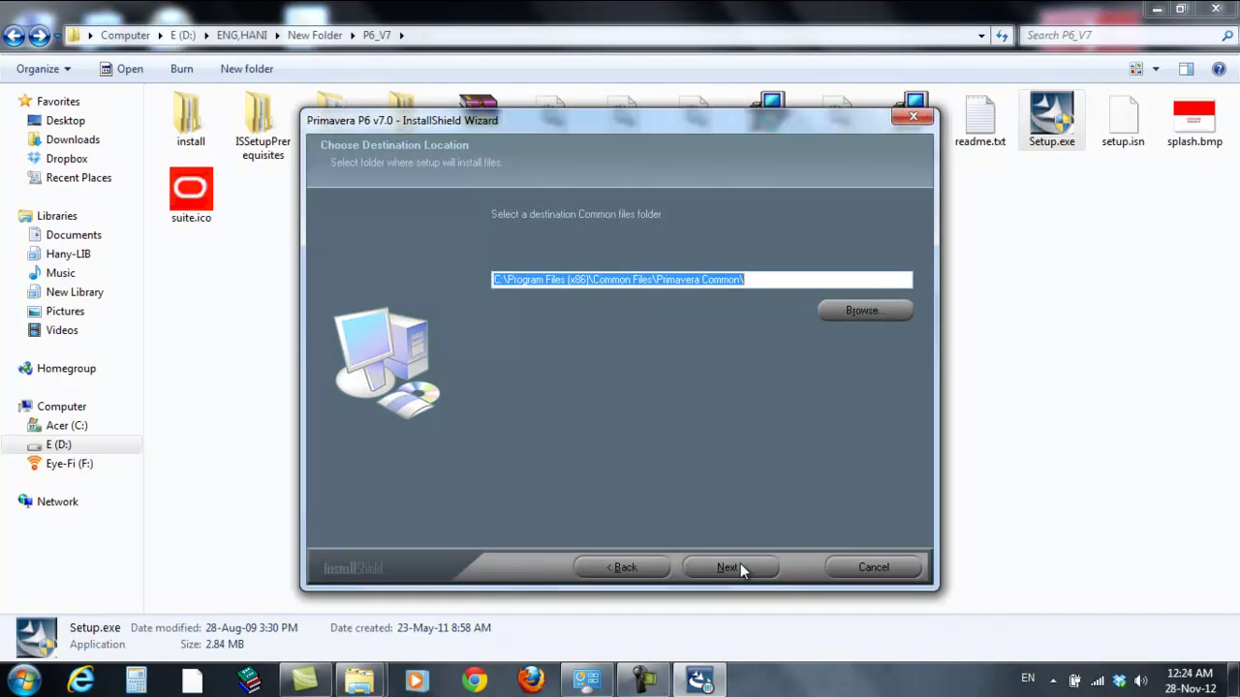
pyautogui.click(740, 568)
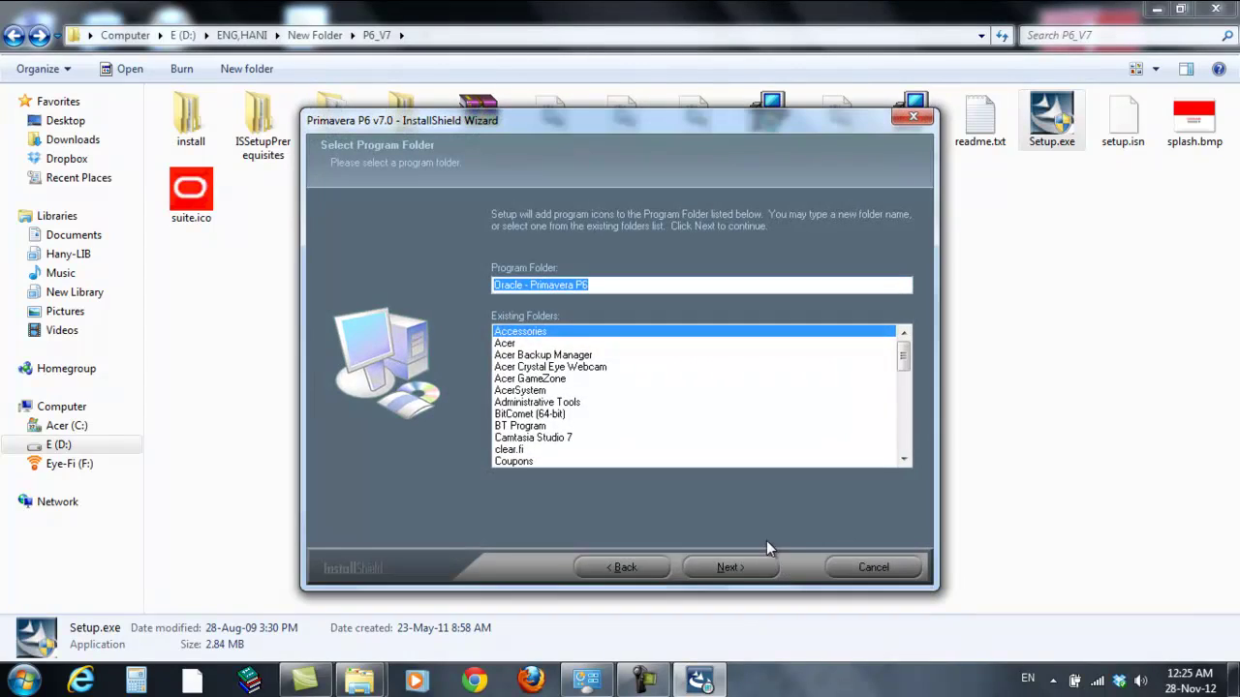
pyautogui.click(741, 566)
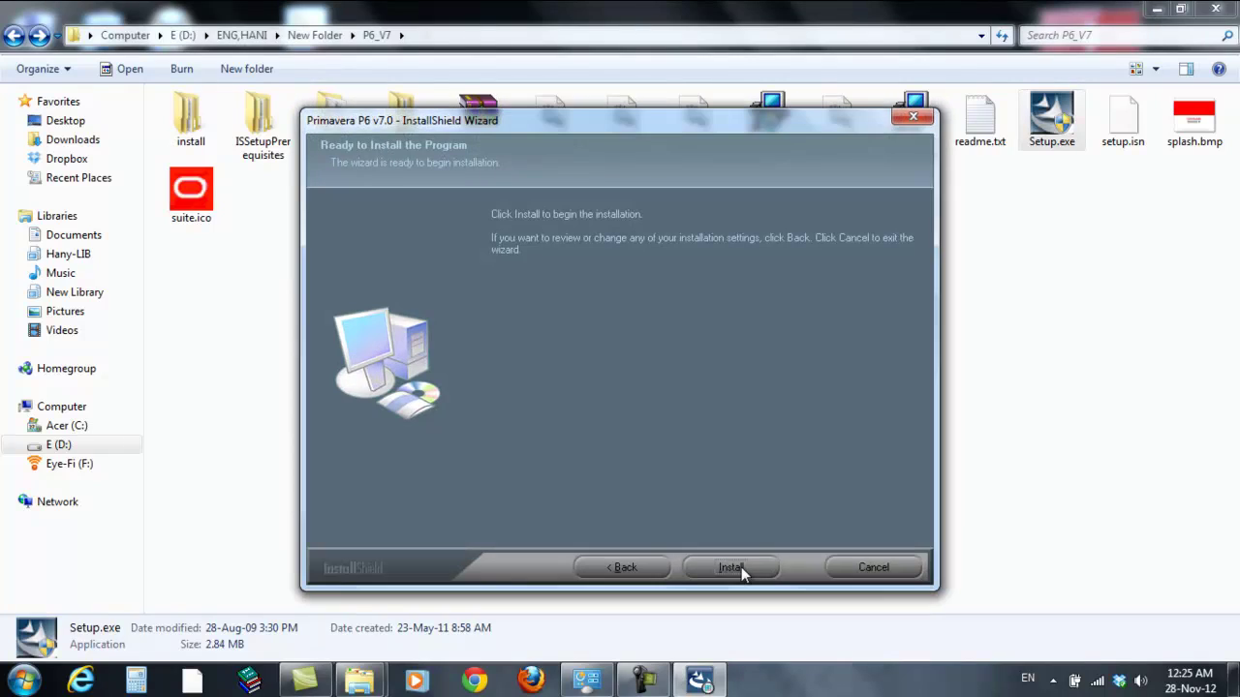
pyautogui.click(733, 568)
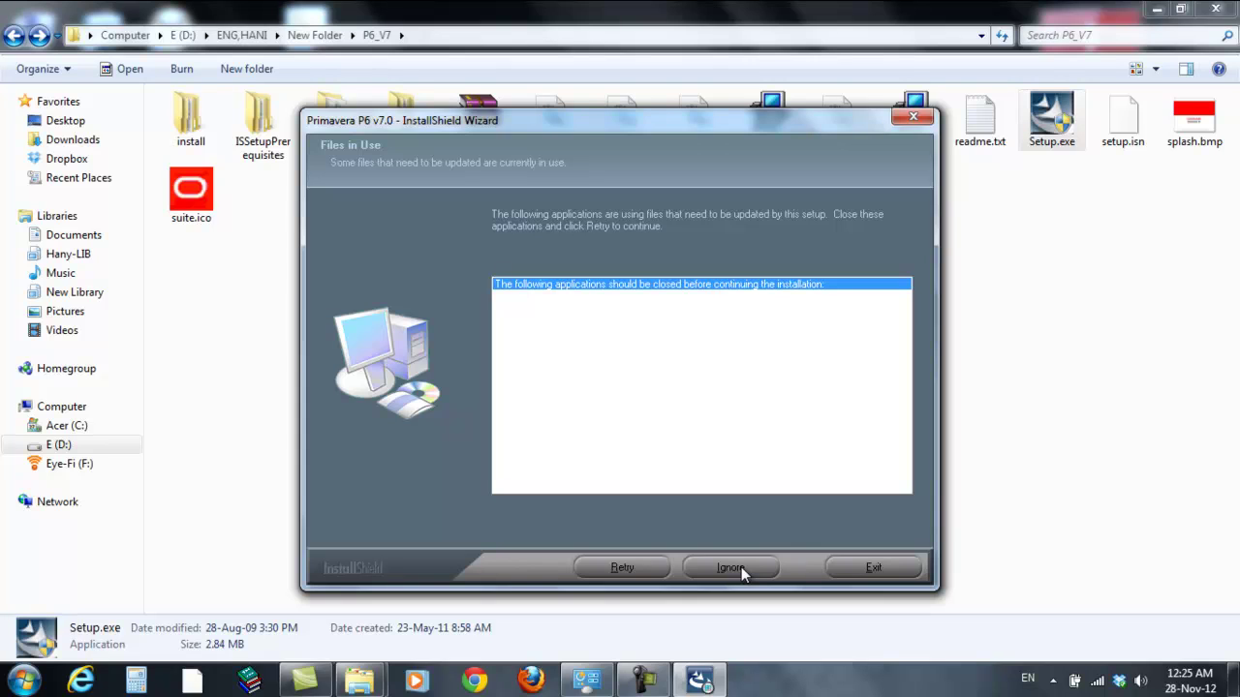
pyautogui.click(741, 570)
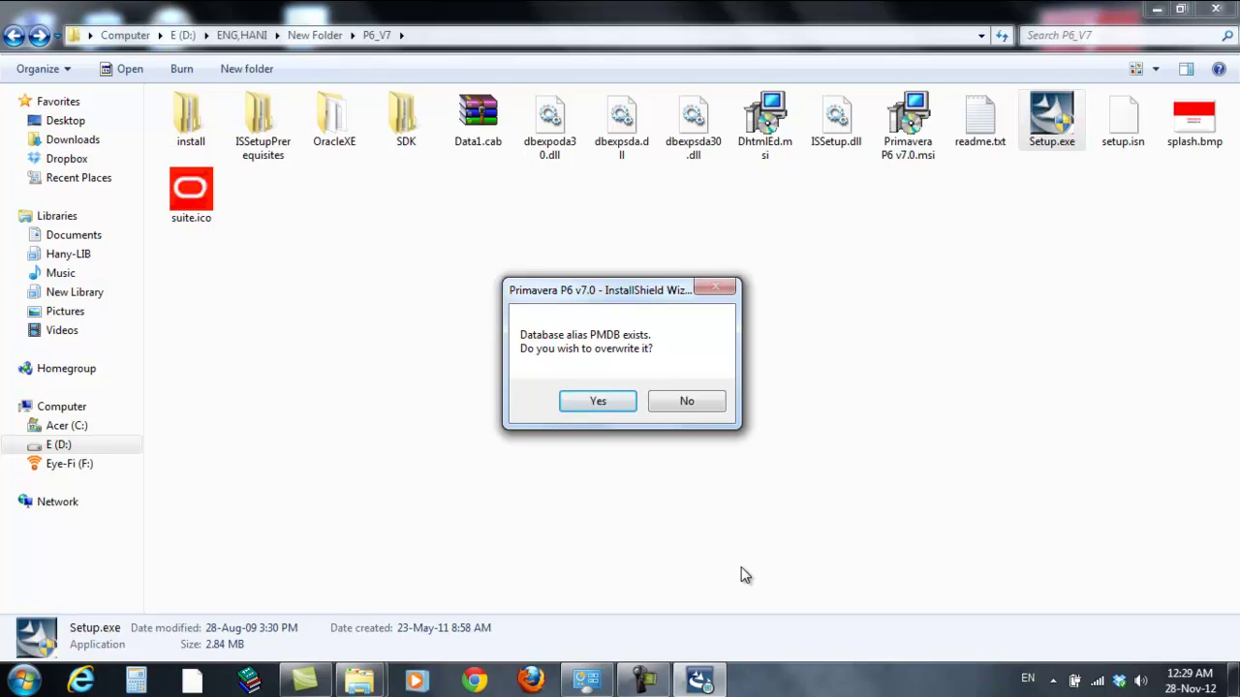
# Overwrite the existing PMDB and MMDB database aliases and finish the installation wizard without restarting the computer.
pyautogui.press('Return')
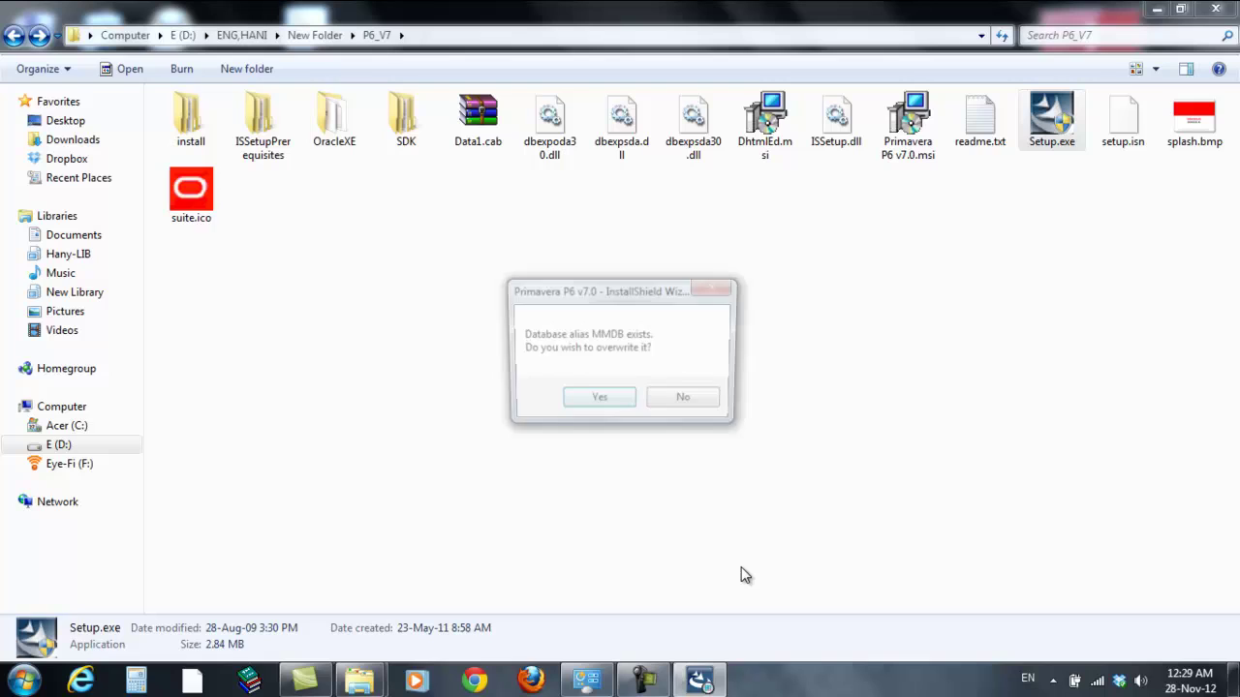
pyautogui.press('Return')
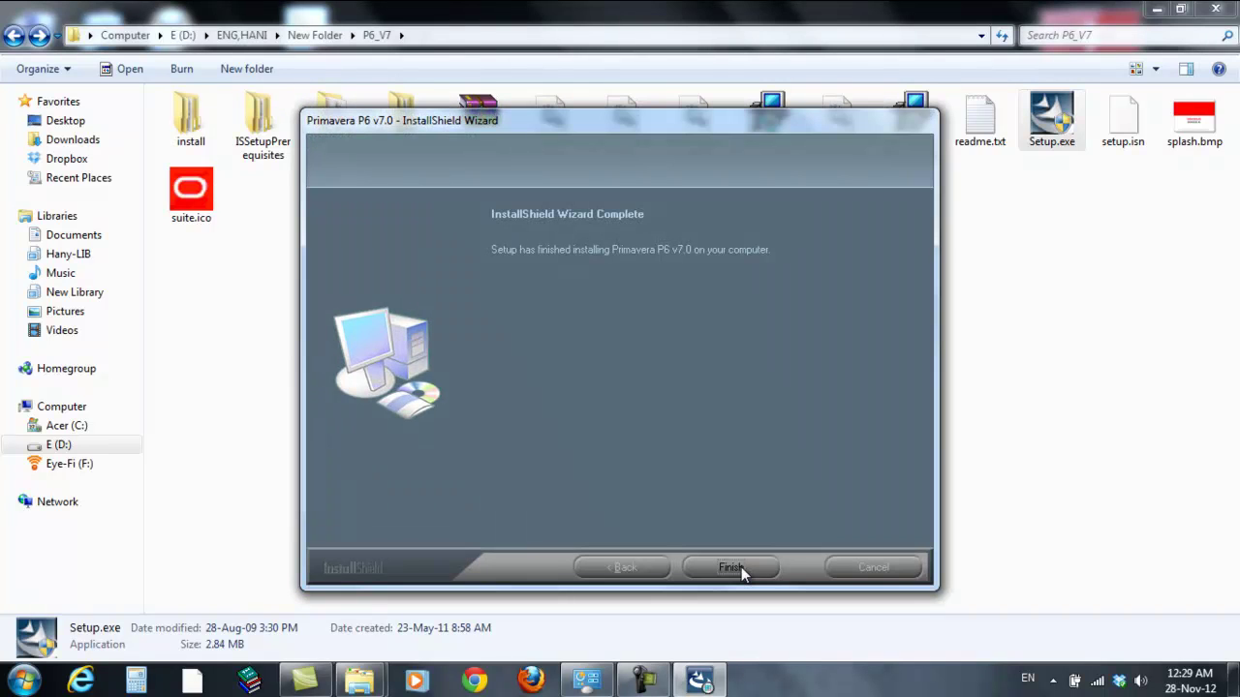
pyautogui.click(731, 567)
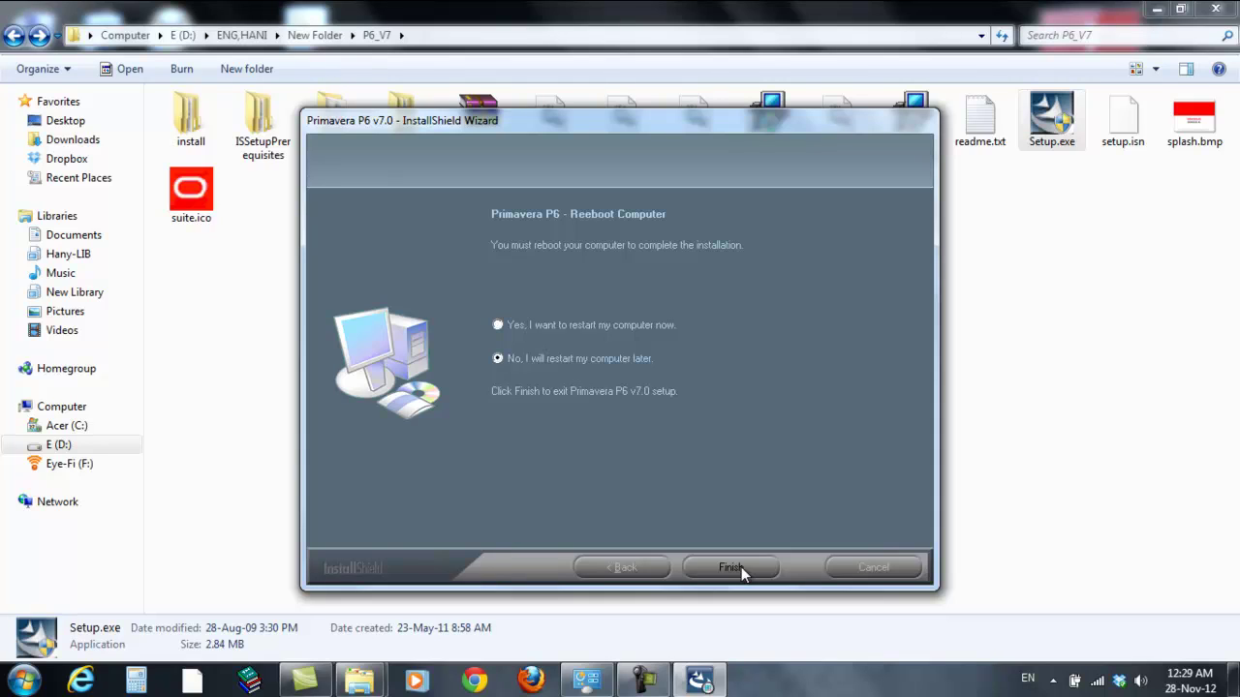
pyautogui.click(736, 568)
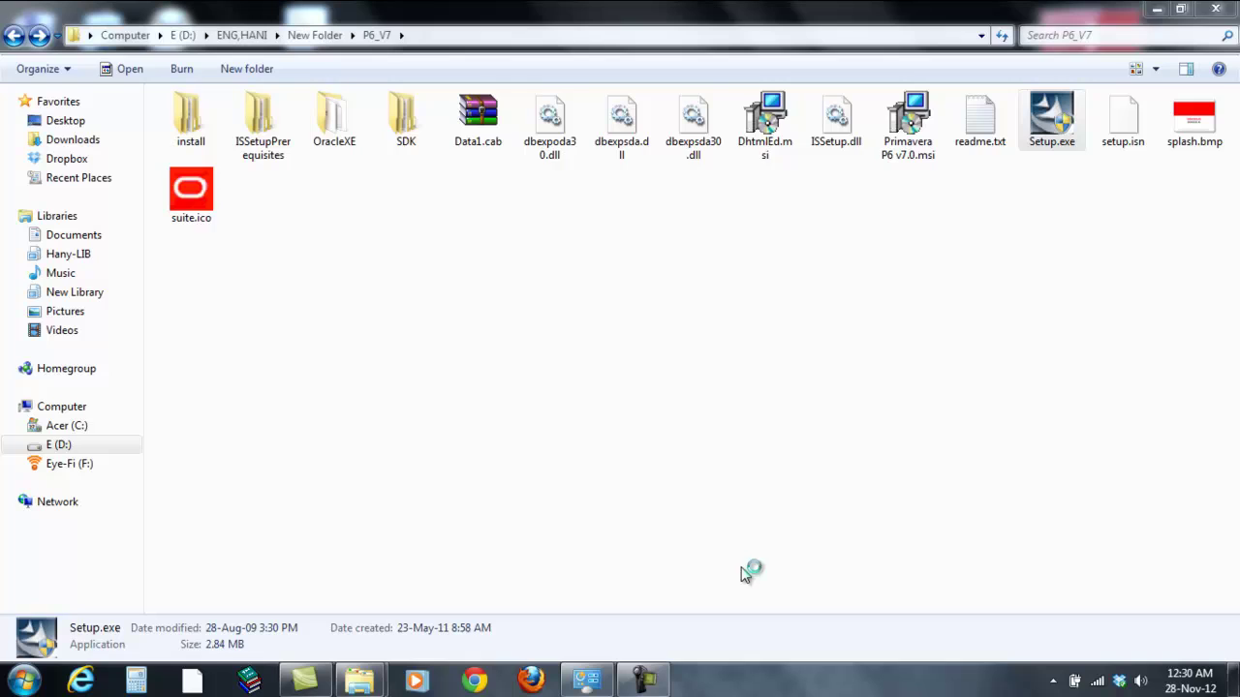
# Log in to Primavera P6 on the PMDB database as admin with the account password and dismiss the background jobs warning.
pyautogui.hotkey('shift', 'Tab')
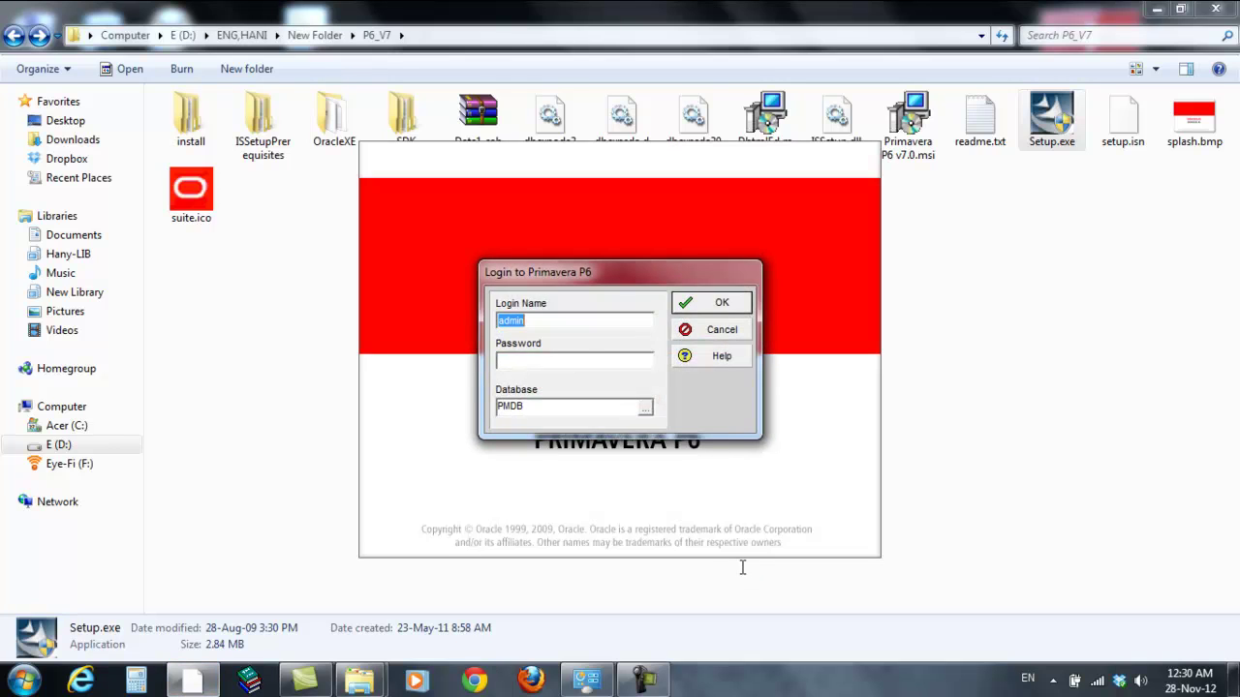
pyautogui.hotkey('shift', 'F10')
pyautogui.press('Down')
pyautogui.press('Down')
pyautogui.press('Down')
pyautogui.press('Up')
pyautogui.press('Return')
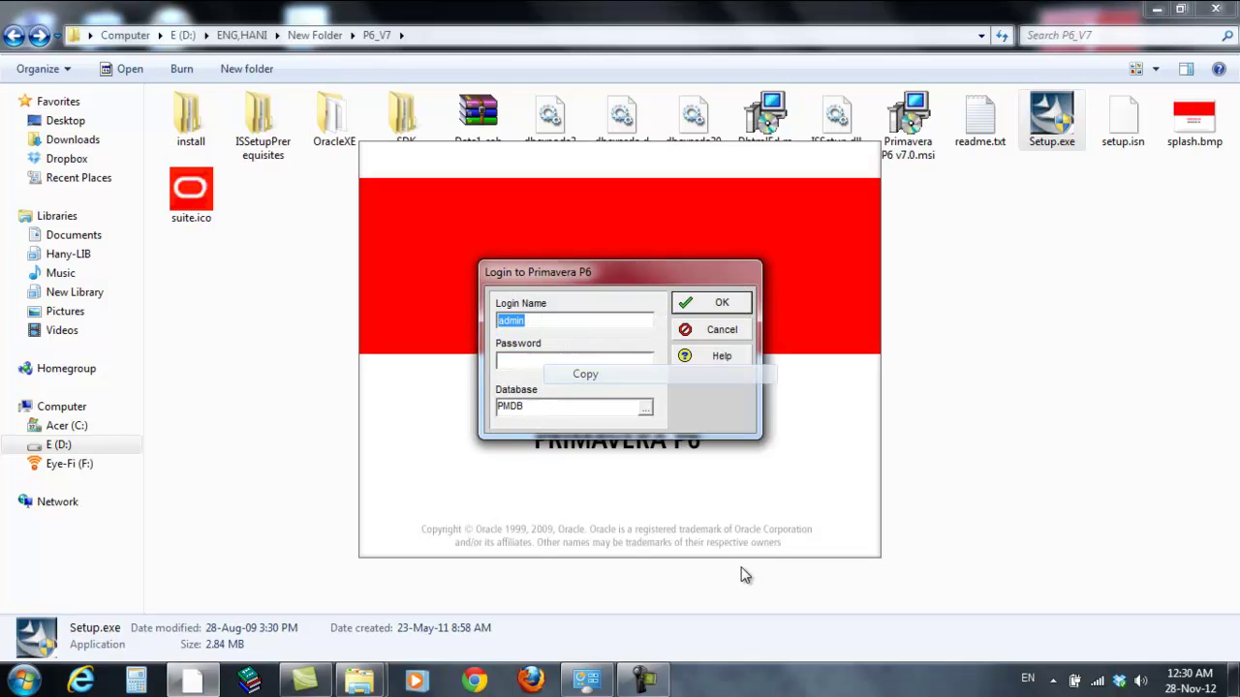
pyautogui.press('Tab')
pyautogui.hotkey('shift', 'F10')
pyautogui.press('Down')
pyautogui.press('Down')
pyautogui.press('Down')
pyautogui.press('Down')
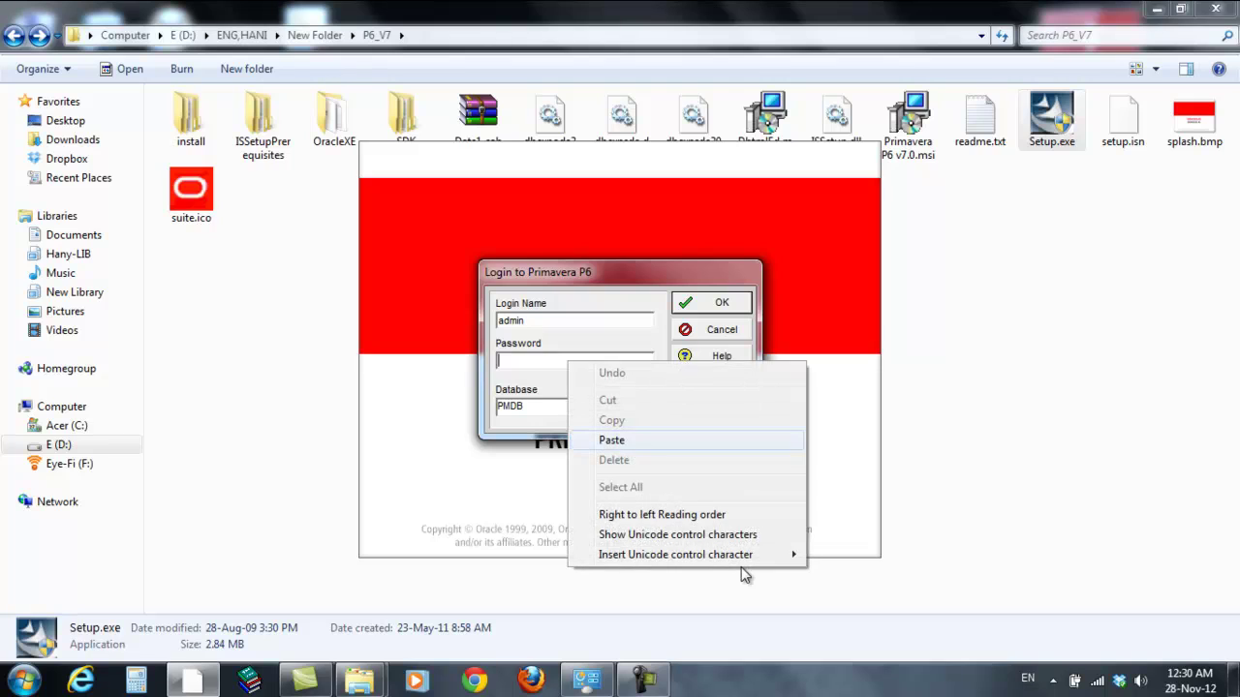
pyautogui.press('Return')
pyautogui.press('Return')
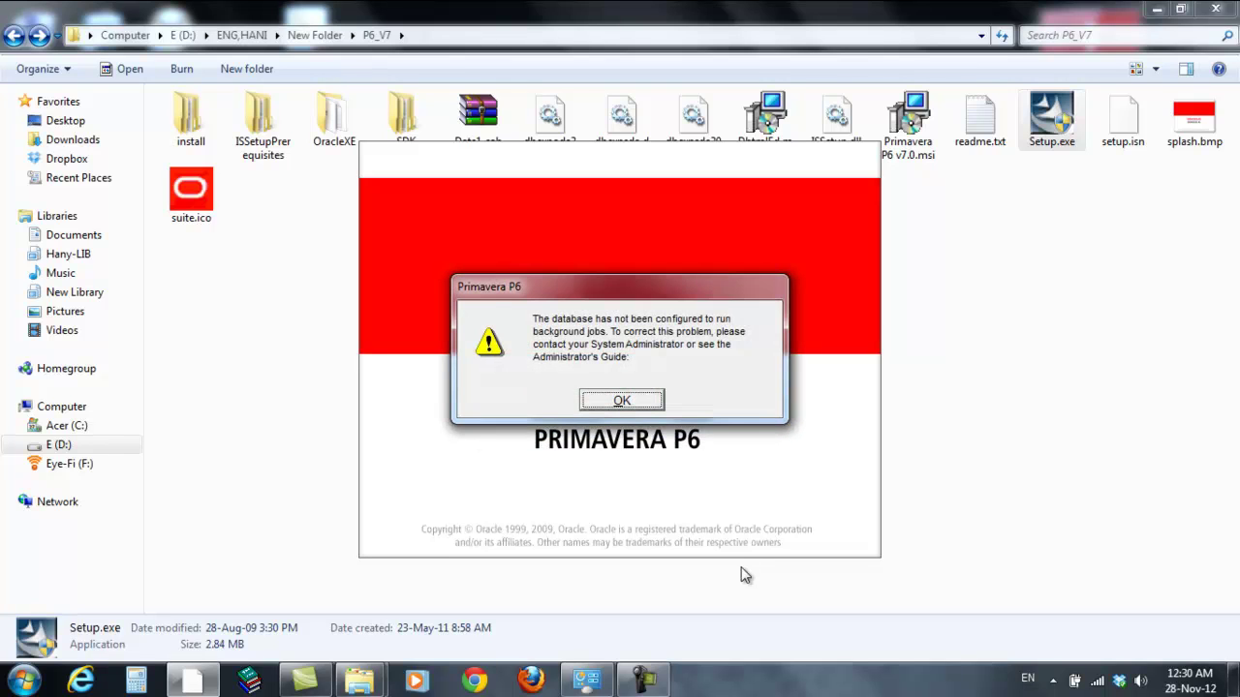
pyautogui.press('Return')
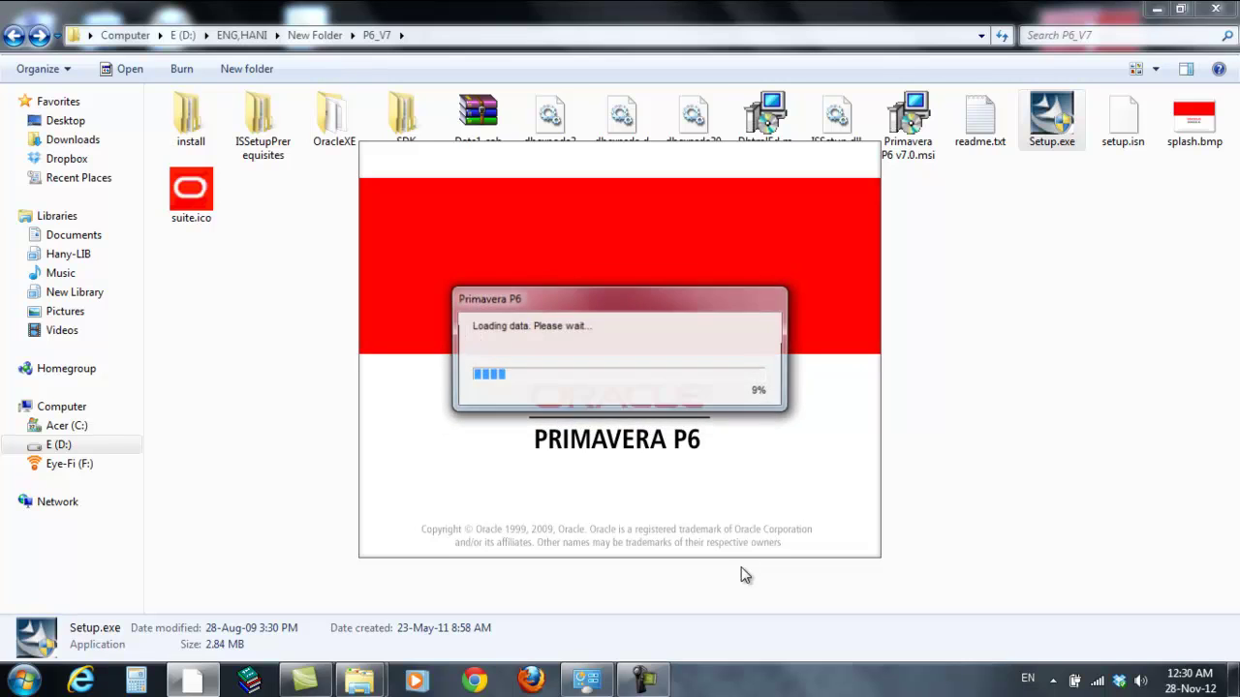